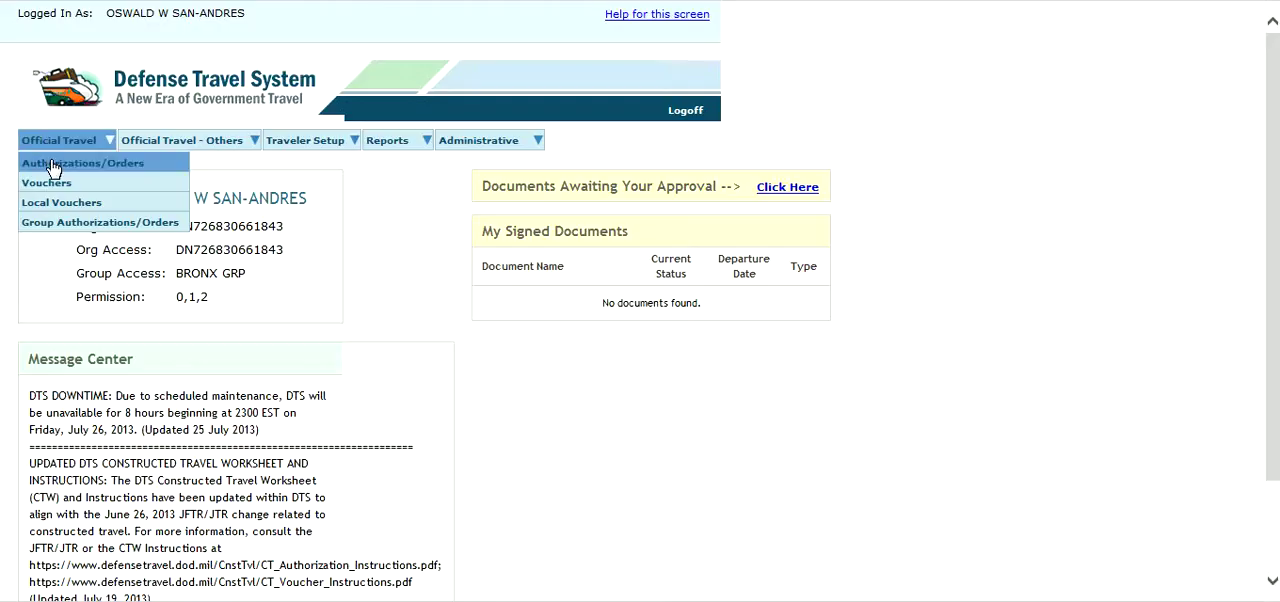
pyautogui.click(53, 166)
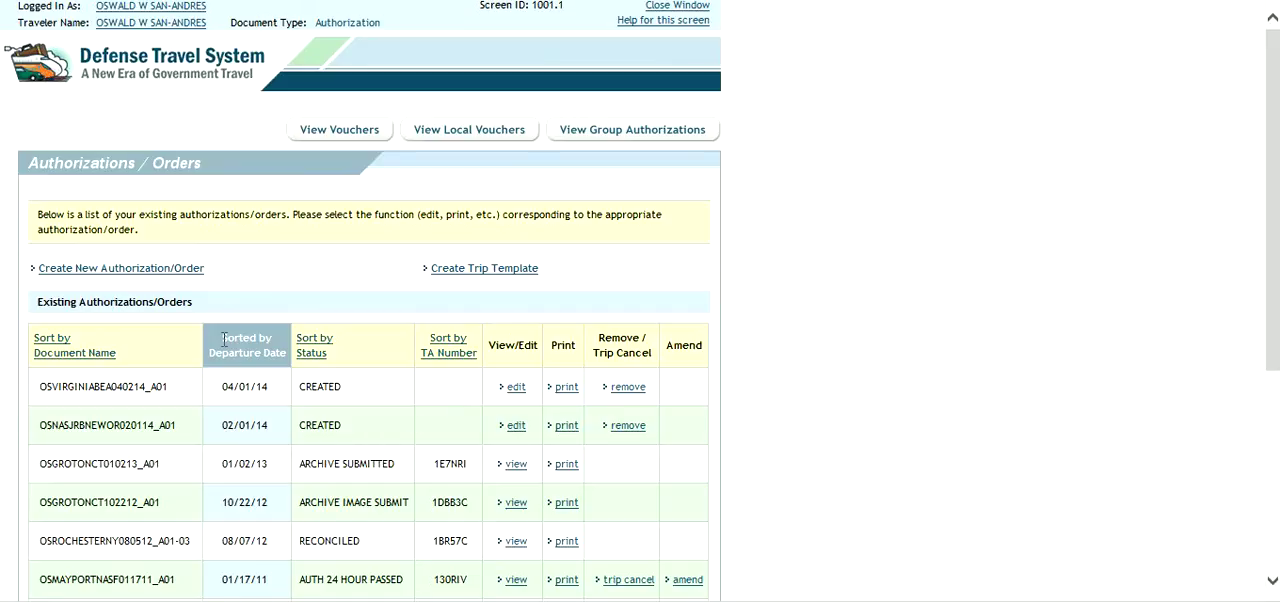
pyautogui.moveTo(224, 339); pyautogui.dragTo(280, 360)
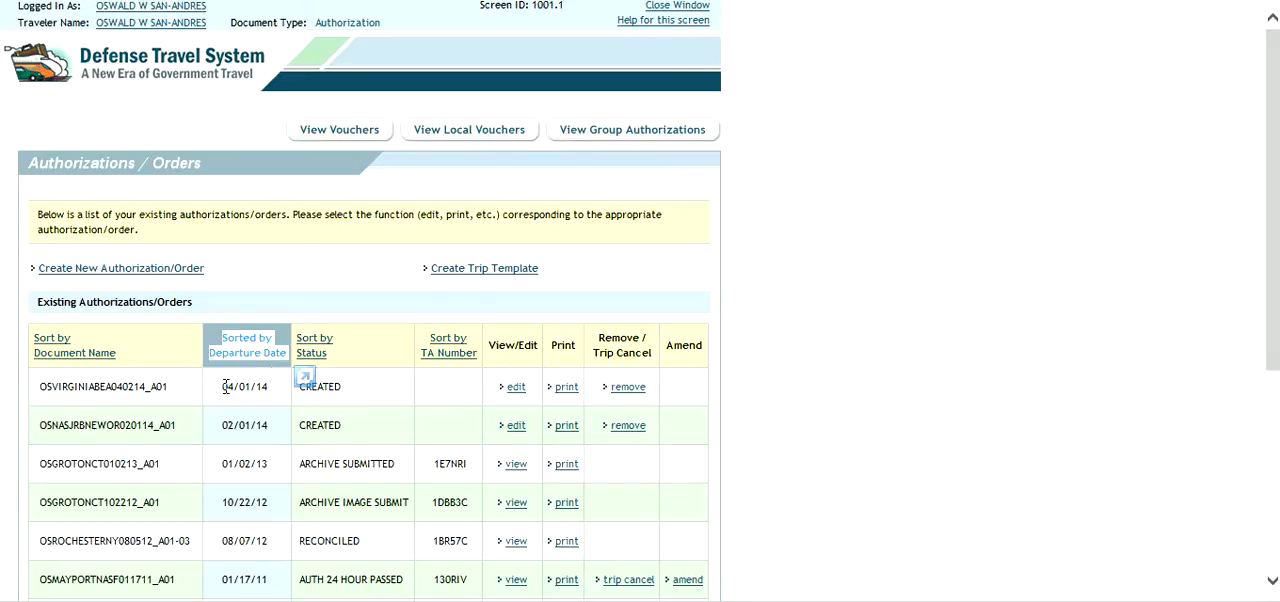
pyautogui.moveTo(223, 387); pyautogui.dragTo(276, 390)
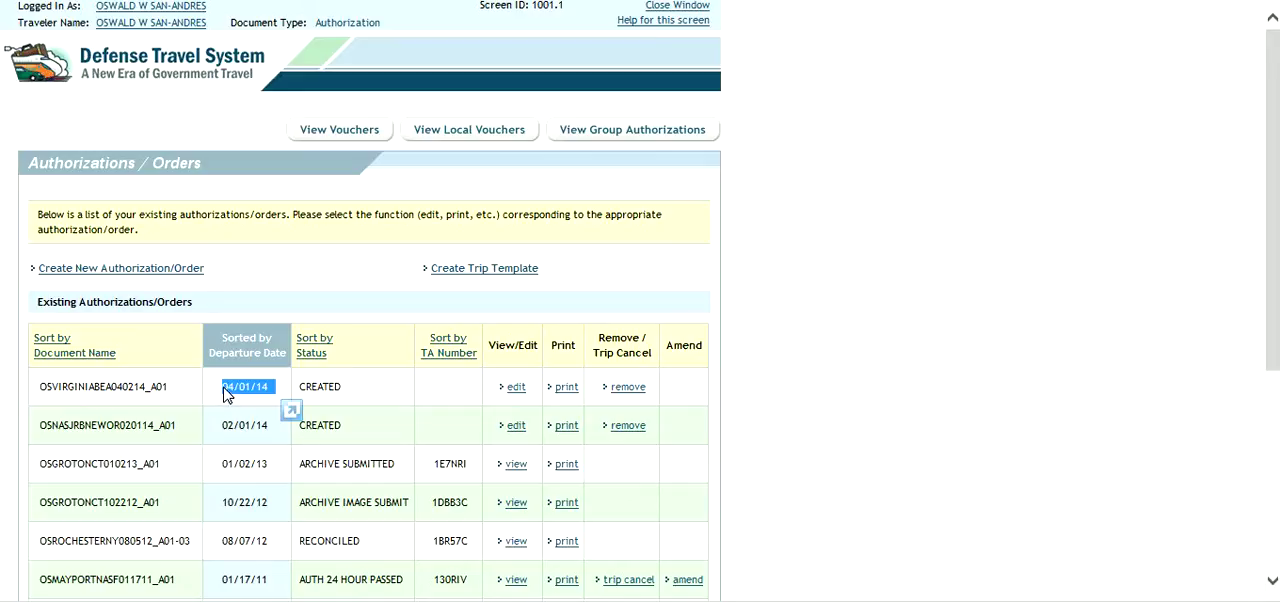
pyautogui.click(516, 388)
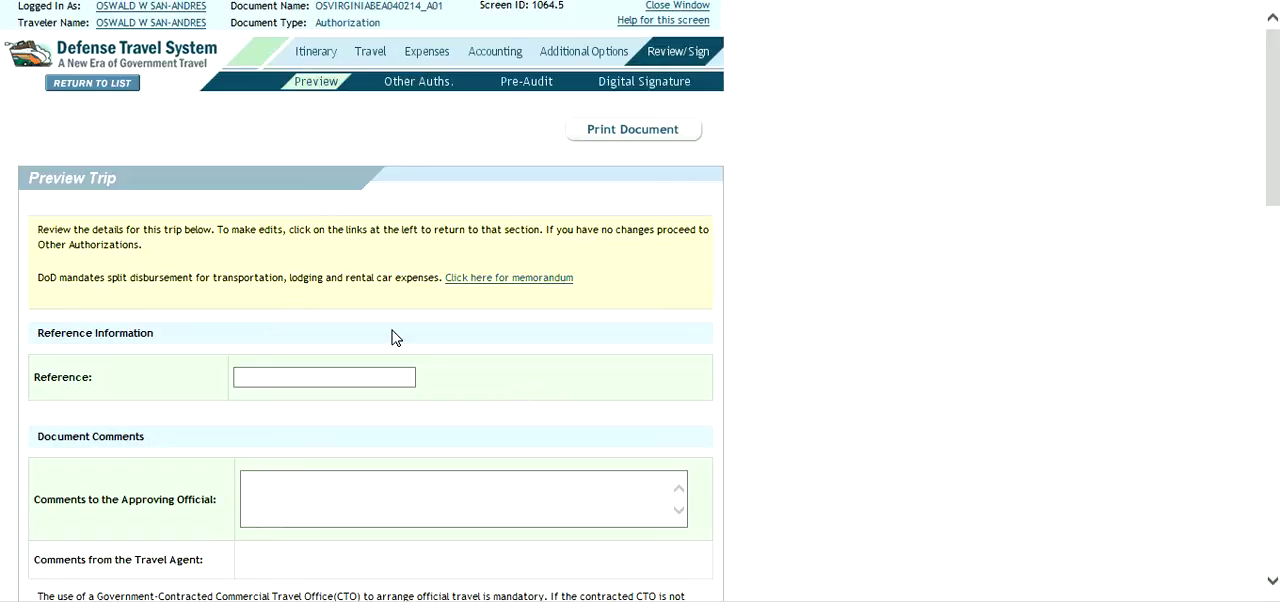
# - Start adding a new flight to the trip and choose New York La Guardia Apt, NY (LGA) as the departure airport
pyautogui.click(371, 53)
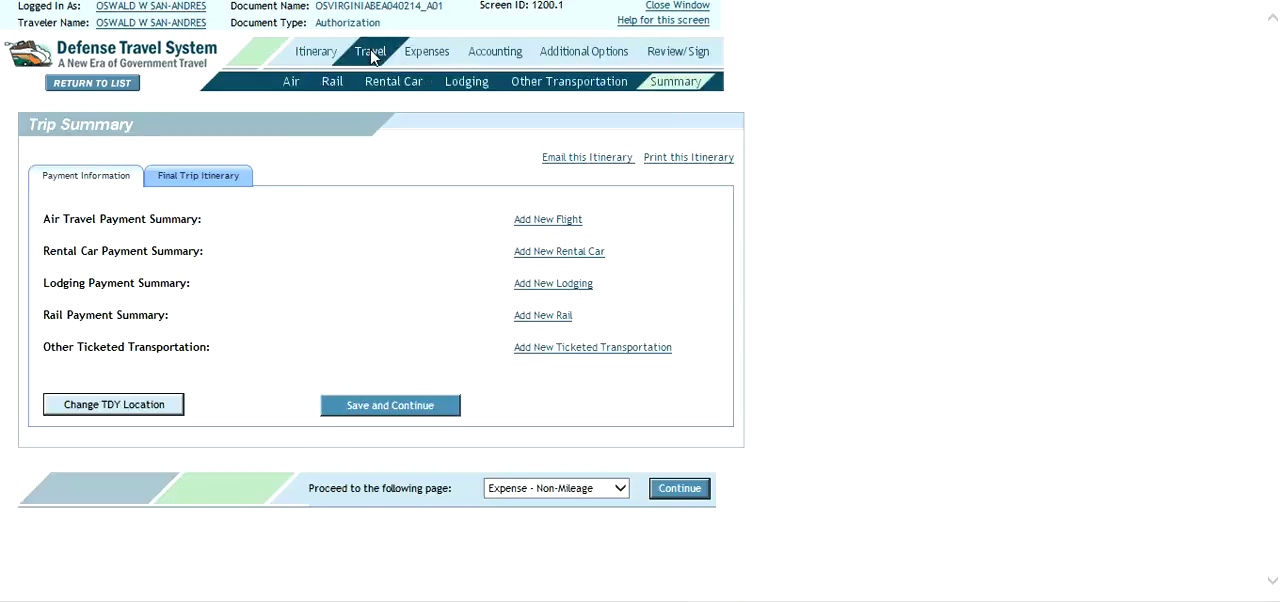
pyautogui.click(549, 222)
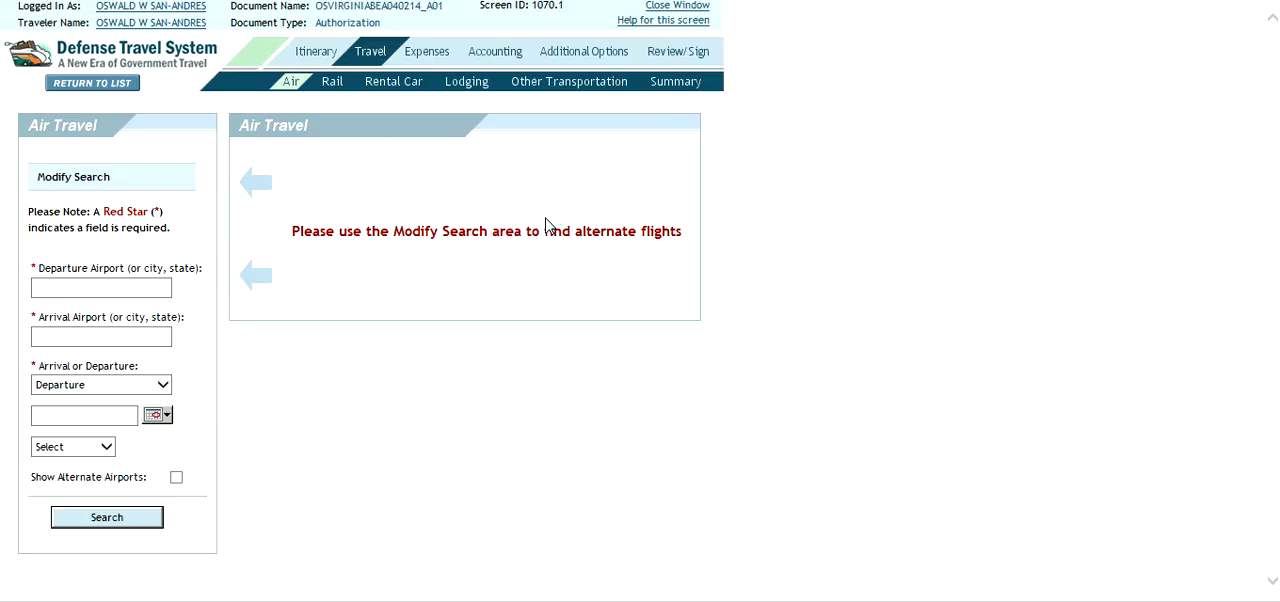
pyautogui.click(138, 288)
pyautogui.write('l')
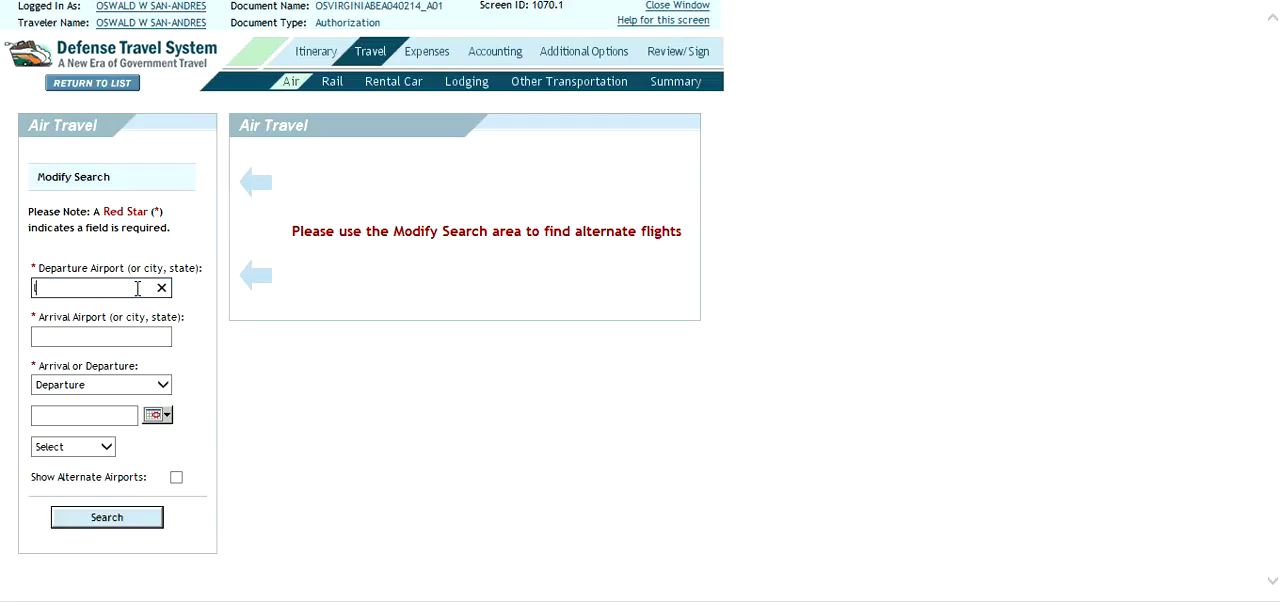
pyautogui.write('ga')
pyautogui.press('BackSpace')
pyautogui.press('BackSpace')
pyautogui.press('BackSpace')
pyautogui.write('lga')
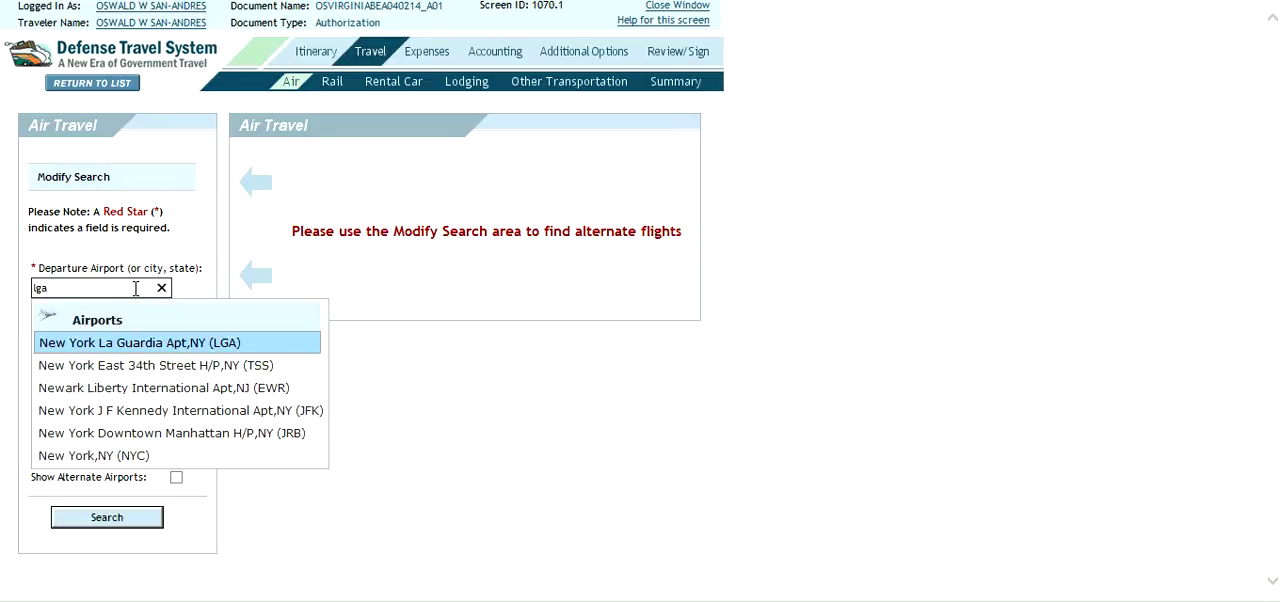
pyautogui.click(133, 339)
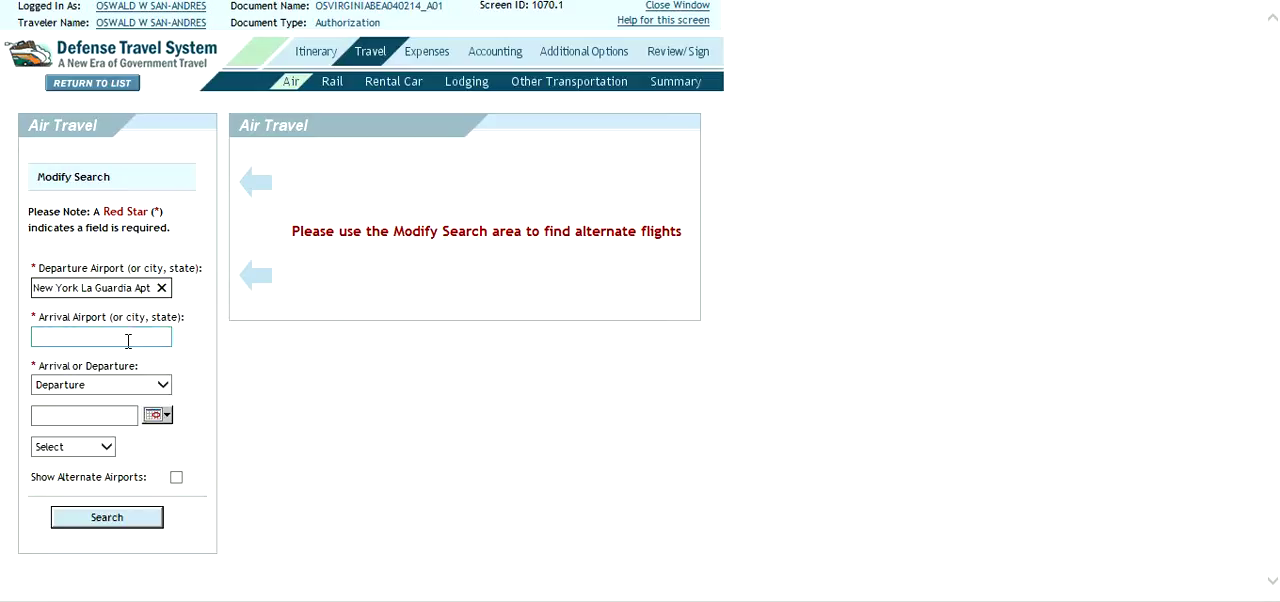
# - Choose Norfolk, VA (USA) (ORF) as the flight's arrival airport
pyautogui.click(128, 340)
pyautogui.write('nor')
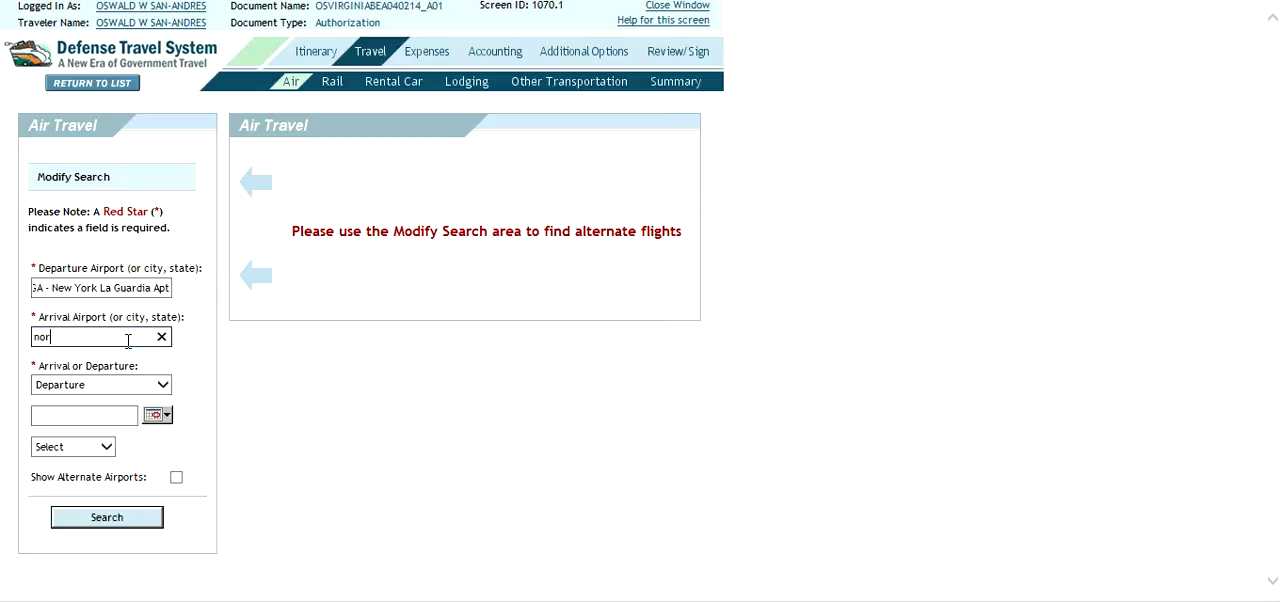
pyautogui.write('f')
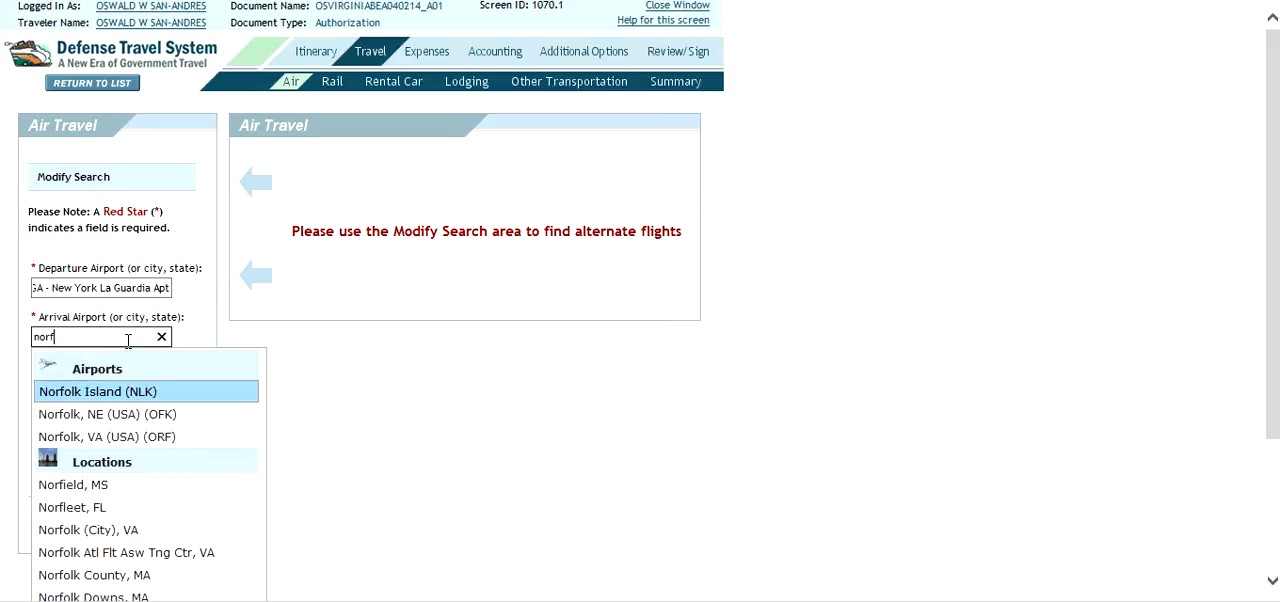
pyautogui.click(147, 435)
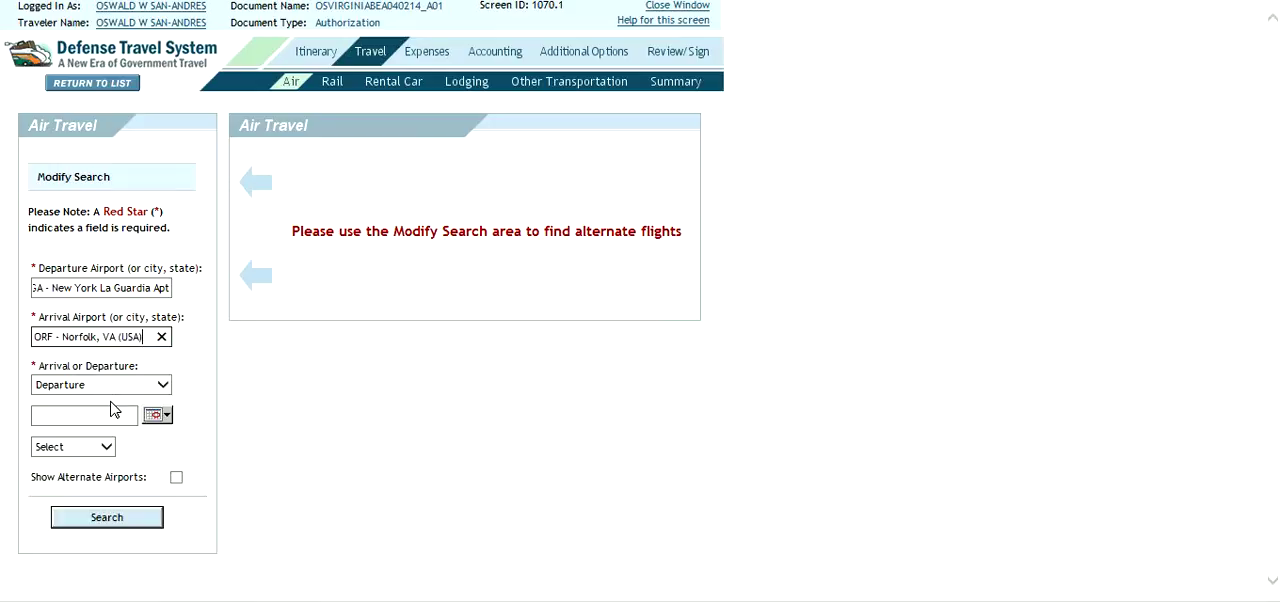
# - Set the outbound flight's departure date to 04/02/2014 and search for flights
pyautogui.click(116, 414)
pyautogui.click(153, 418)
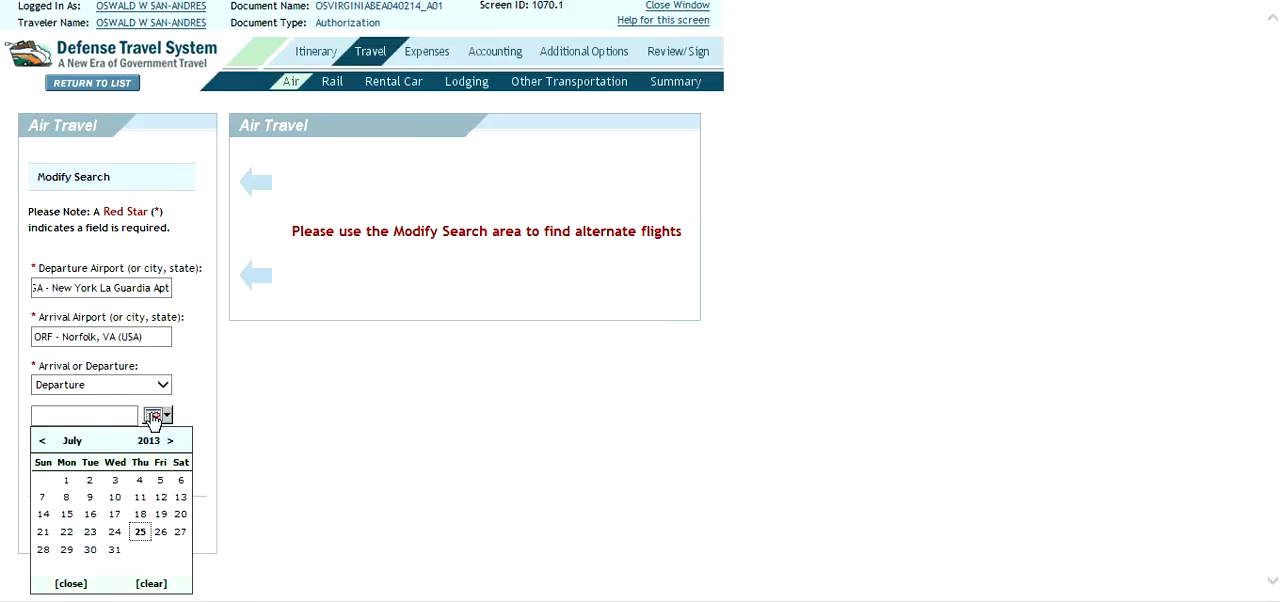
pyautogui.click(170, 442)
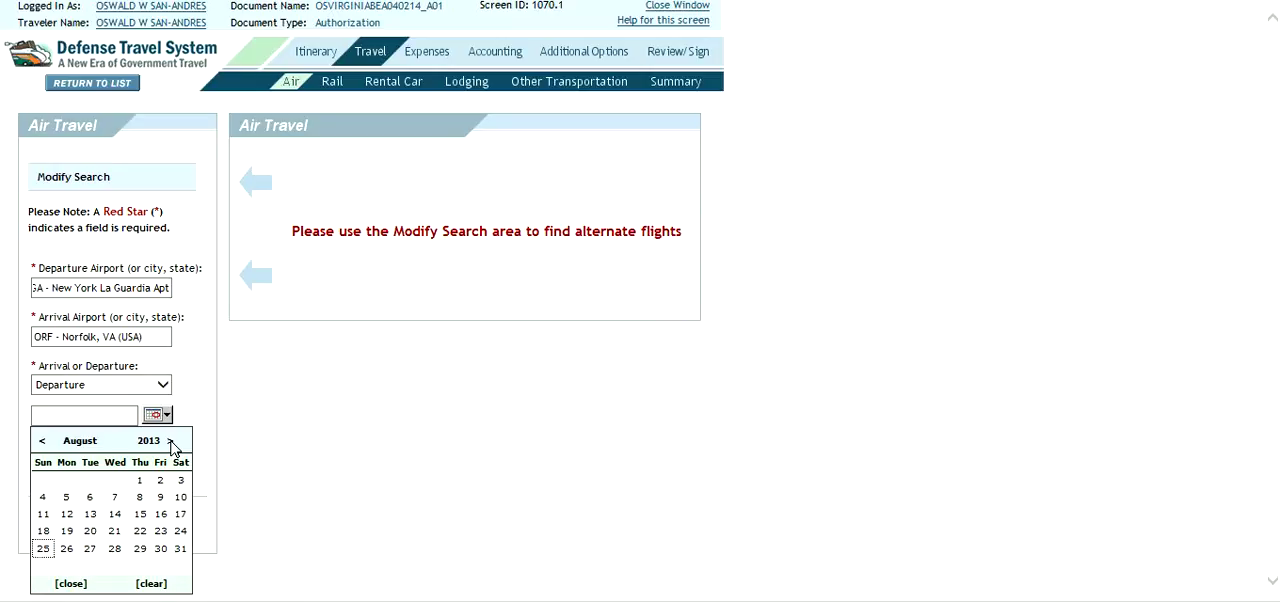
pyautogui.click(171, 442)
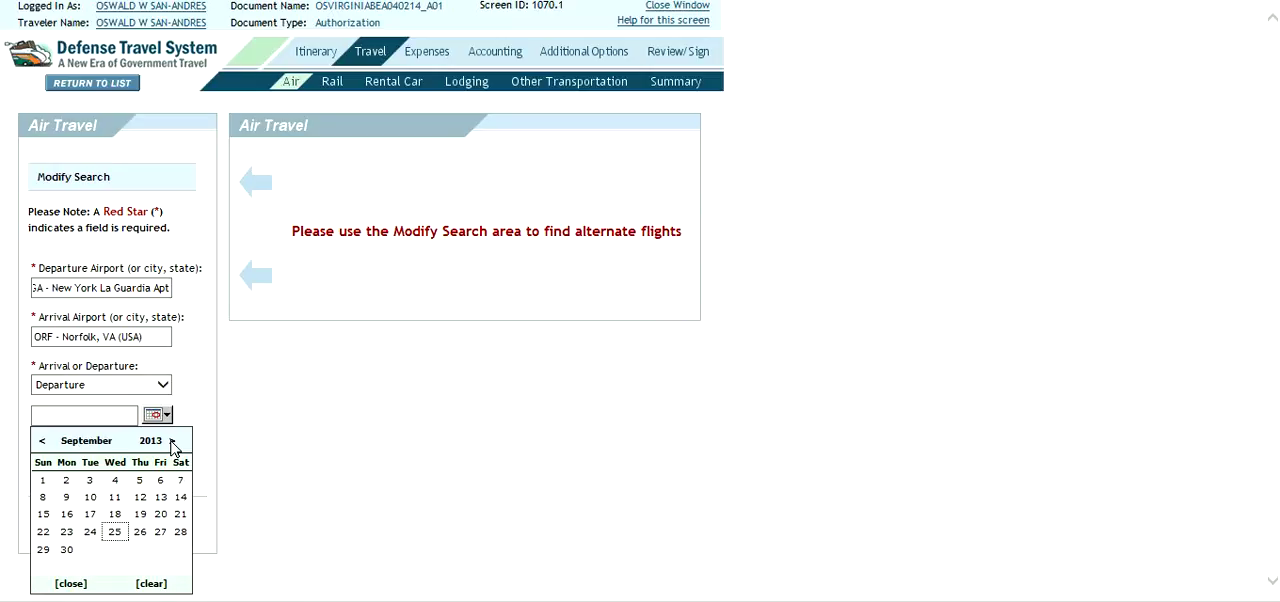
pyautogui.click(171, 442)
pyautogui.click(171, 442)
pyautogui.click(171, 442)
pyautogui.click(171, 442)
pyautogui.click(171, 442)
pyautogui.click(171, 442)
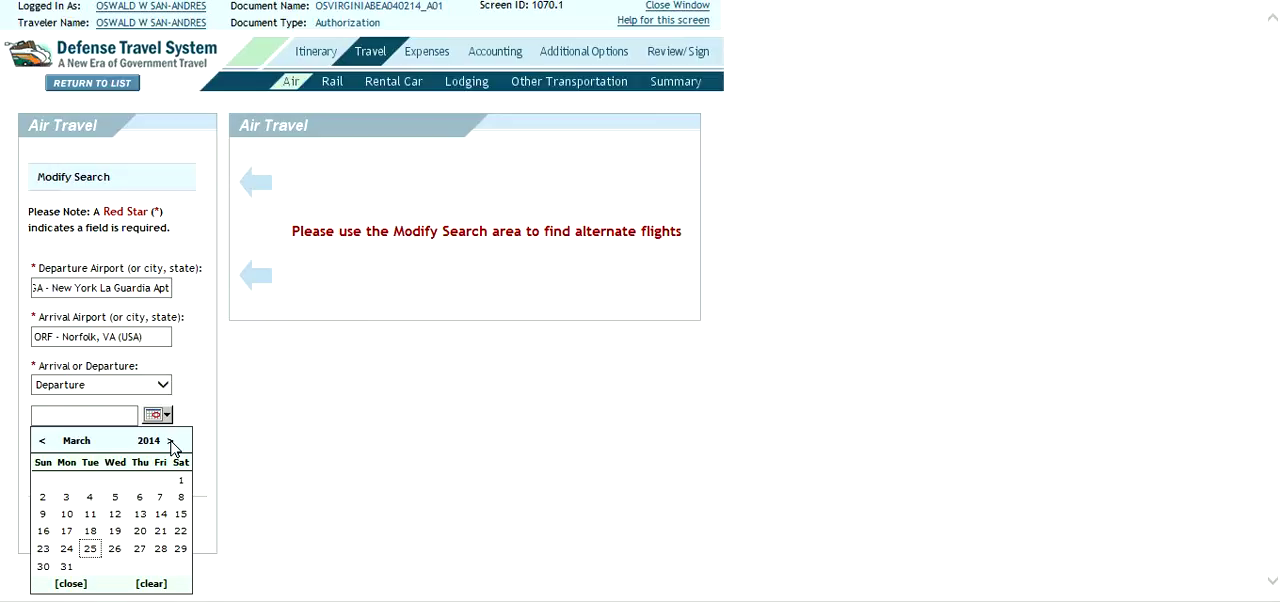
pyautogui.click(171, 442)
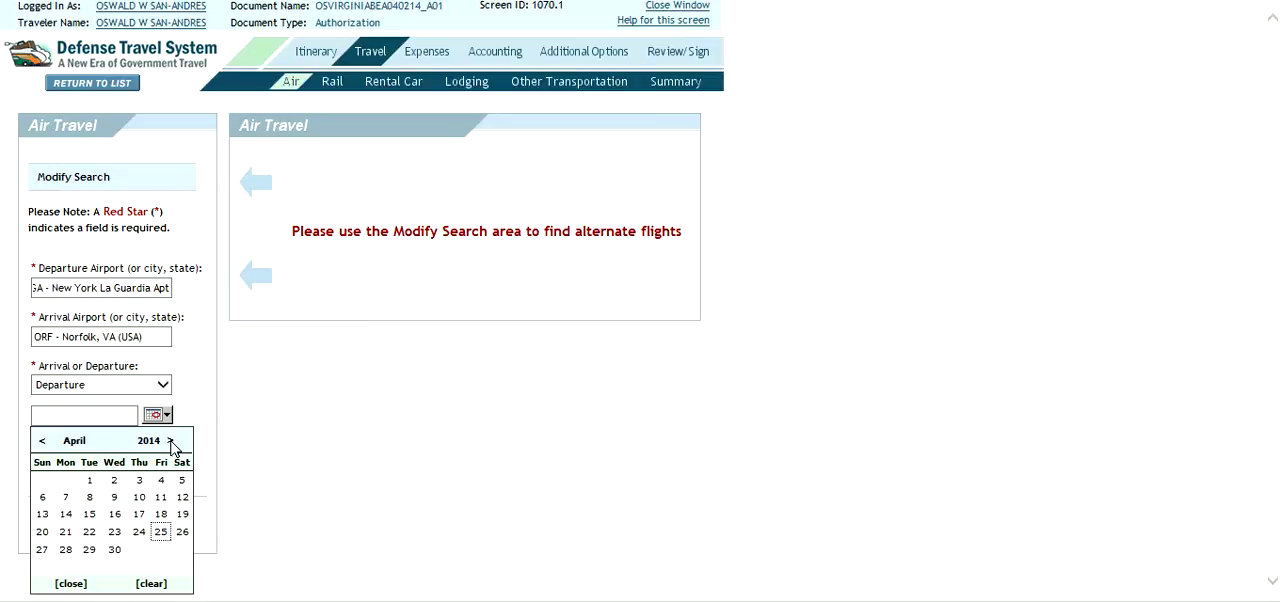
pyautogui.click(116, 482)
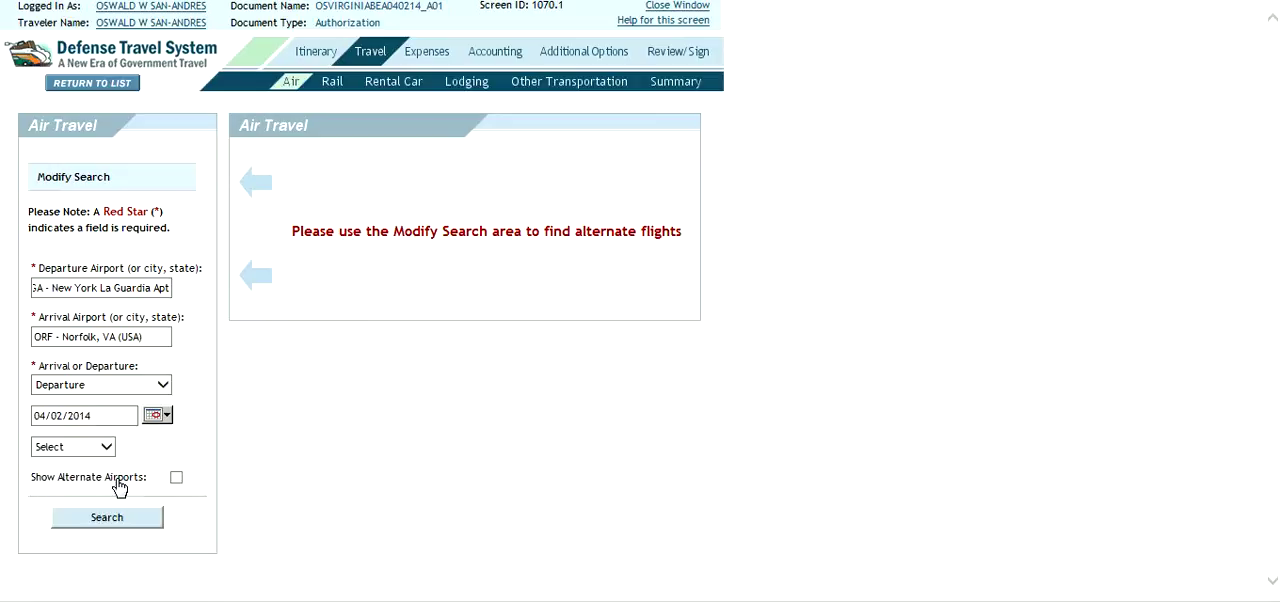
pyautogui.click(152, 416)
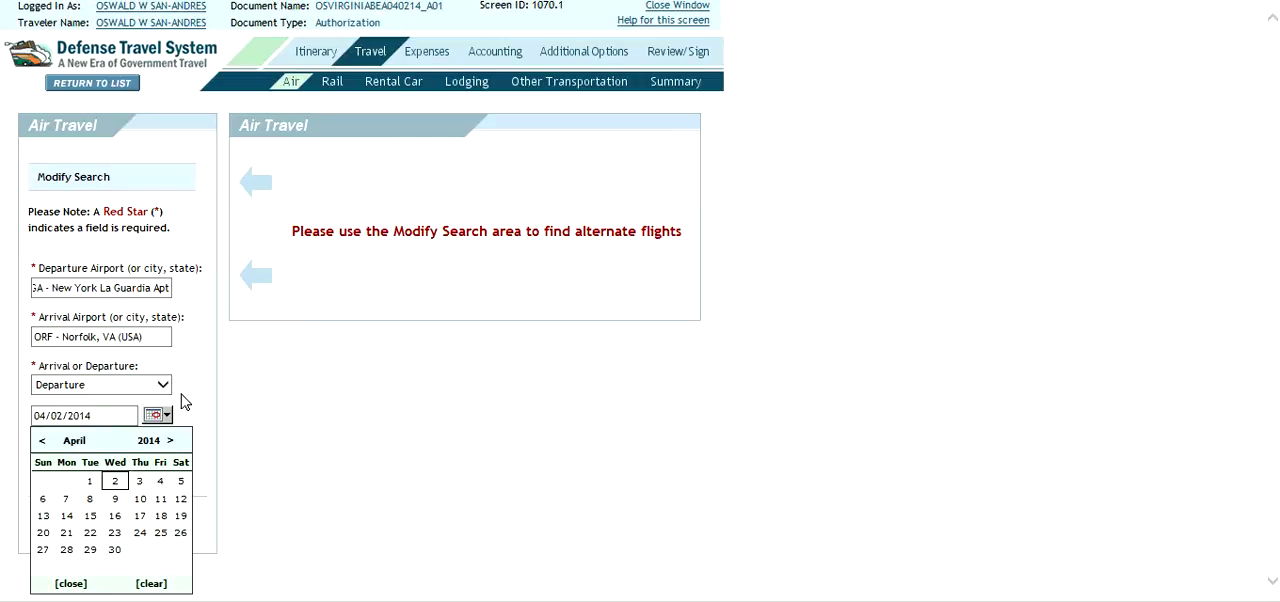
pyautogui.click(117, 487)
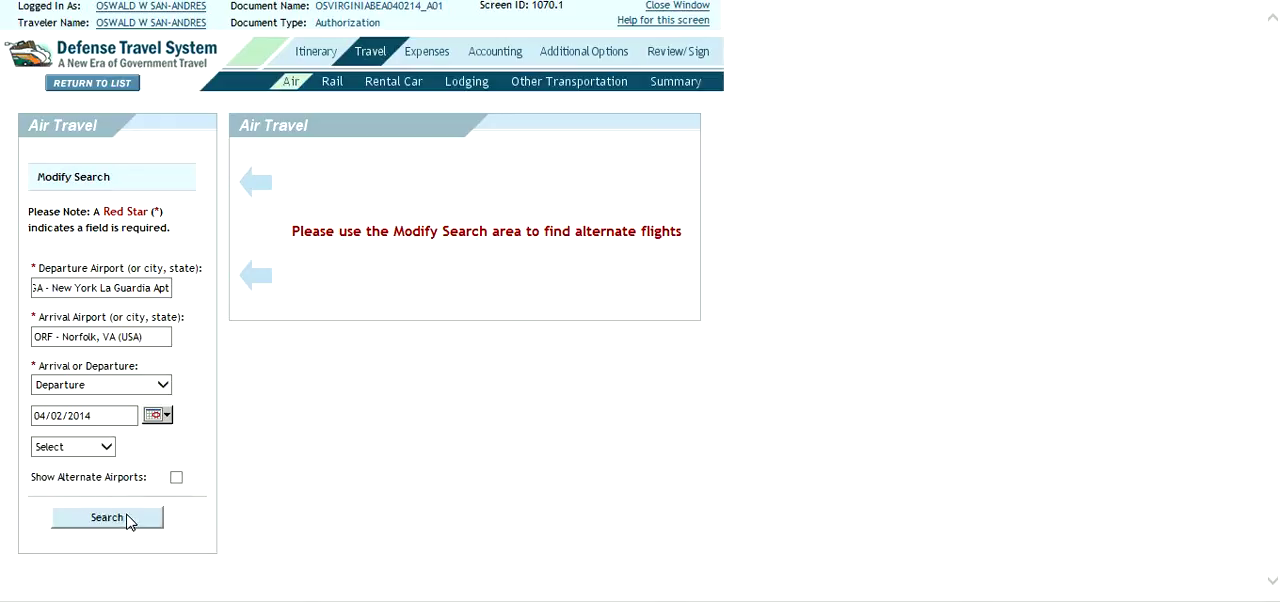
pyautogui.click(128, 519)
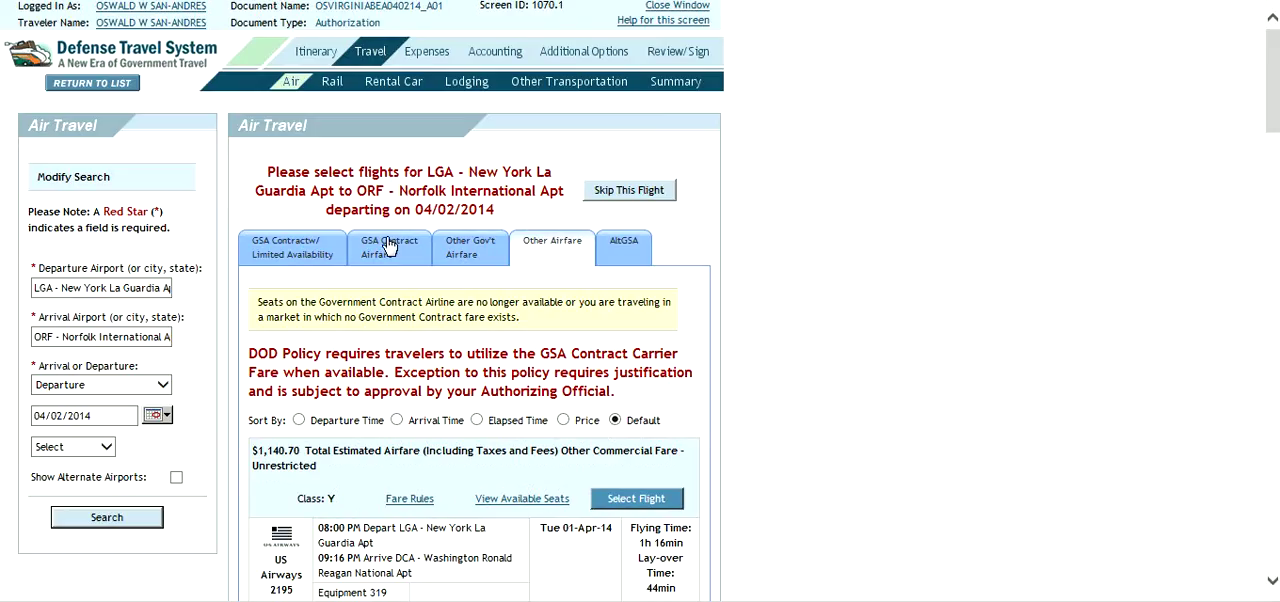
# - Show the GSA Contract Airfare results, request assistance in booking the flight, and send the prefilled comments to the CTO
pyautogui.moveTo(390, 246)
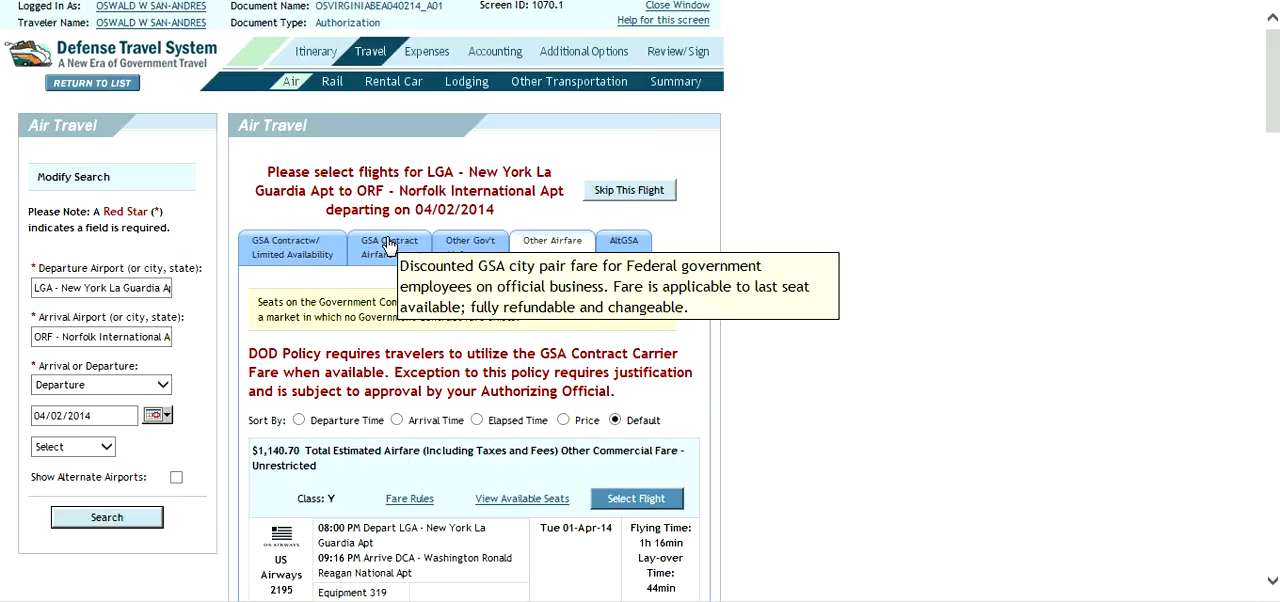
pyautogui.click(390, 246)
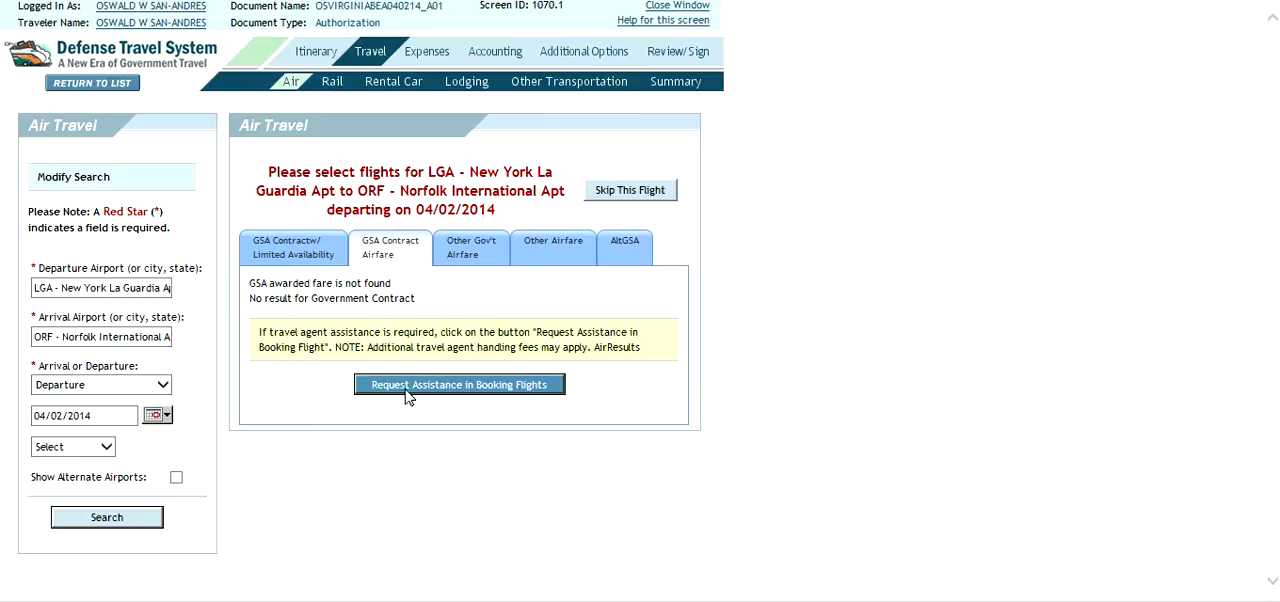
pyautogui.click(476, 385)
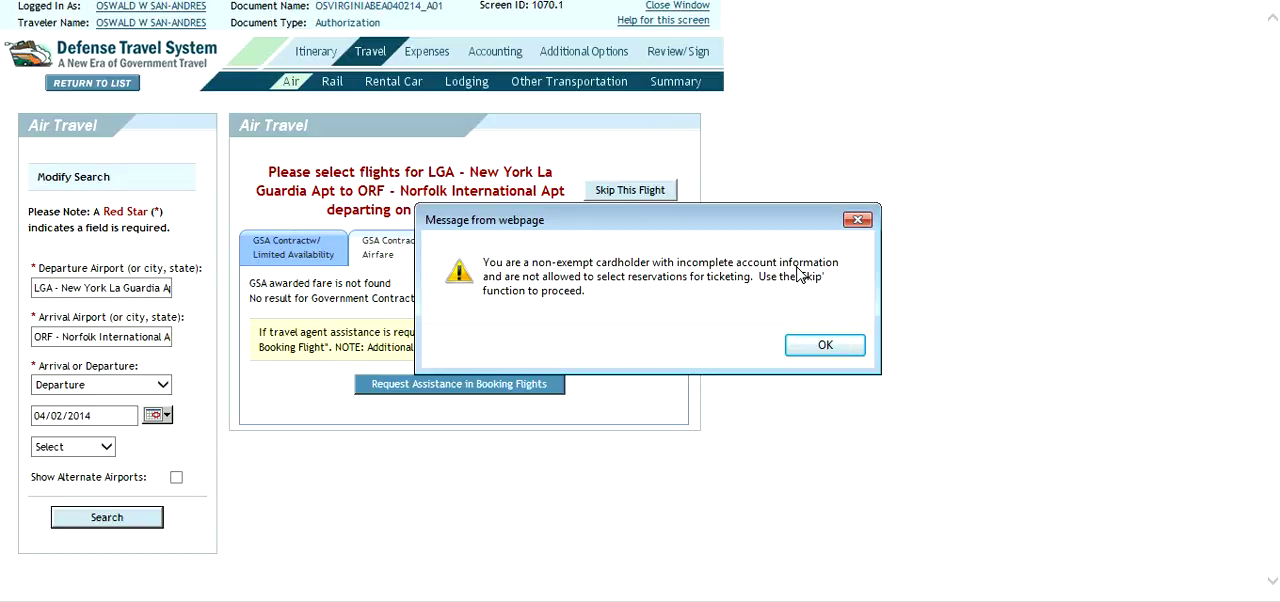
pyautogui.click(824, 346)
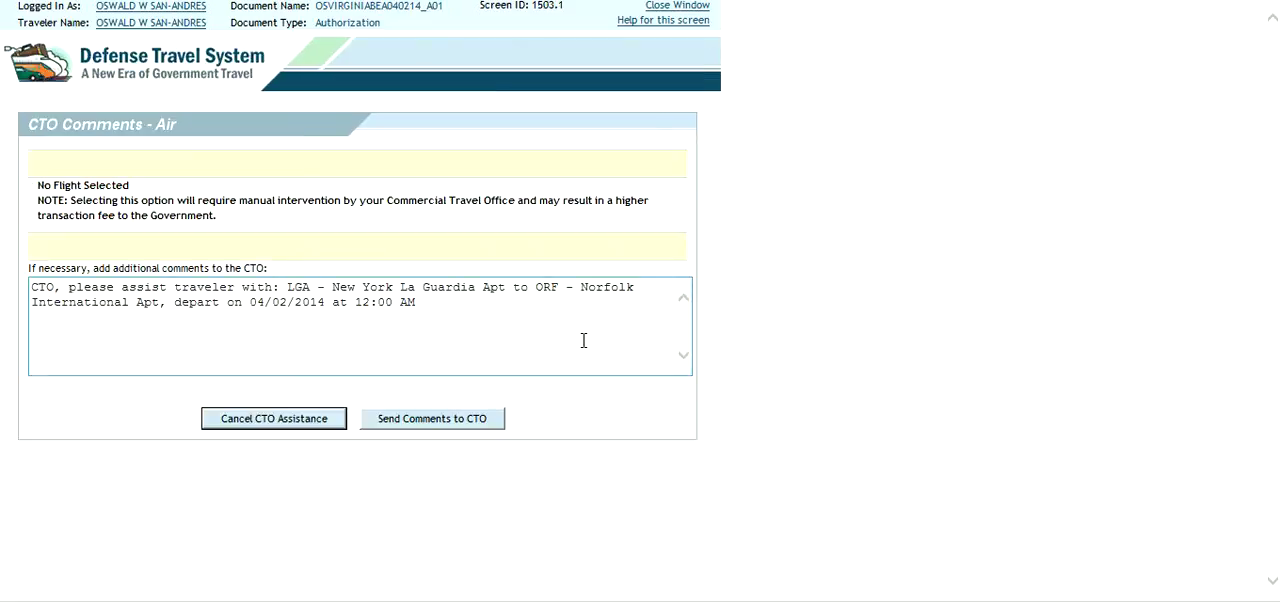
pyautogui.click(409, 420)
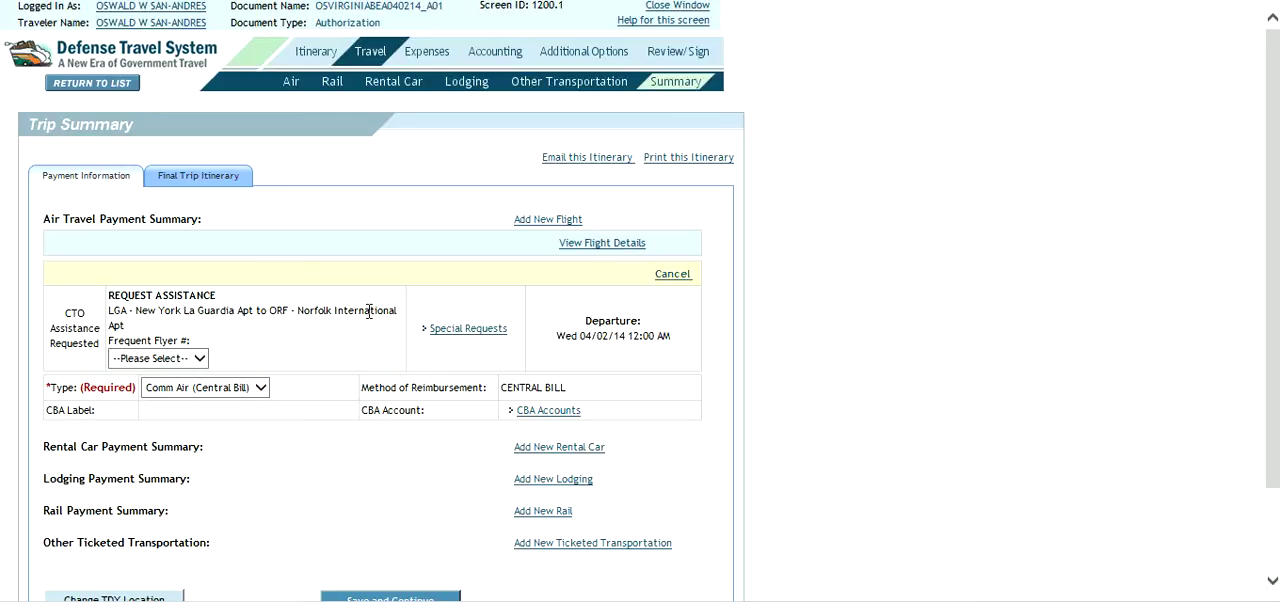
# - Add another flight for the return leg and choose Norfolk, VA (USA) (ORF) as its departure airport
pyautogui.click(540, 221)
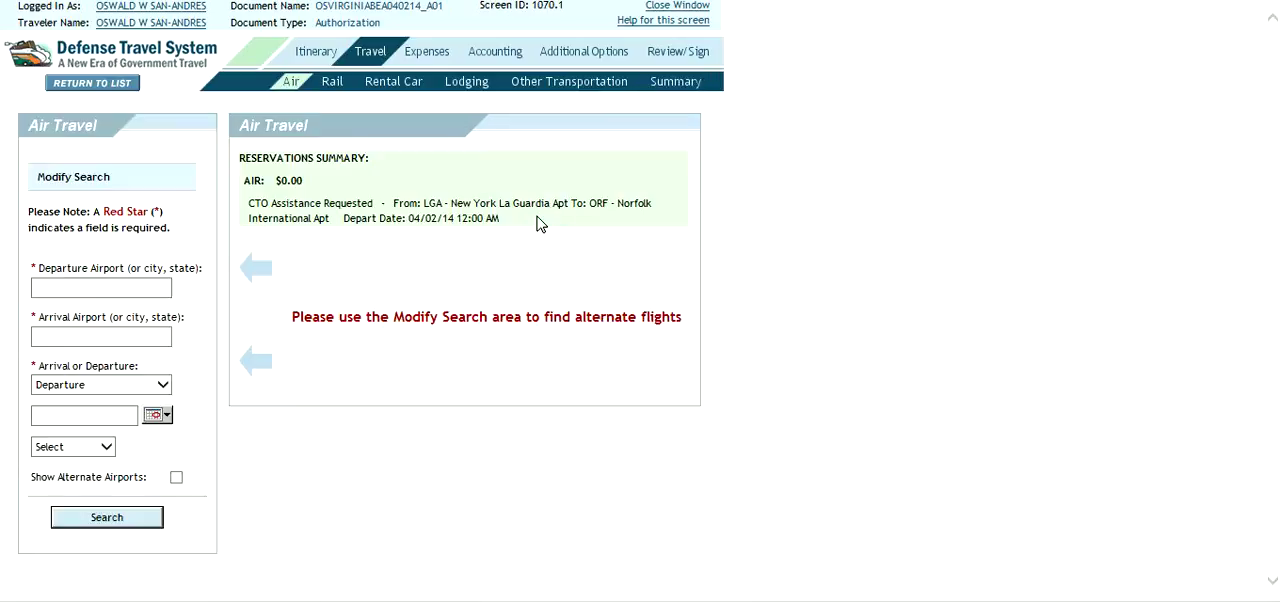
pyautogui.click(114, 285)
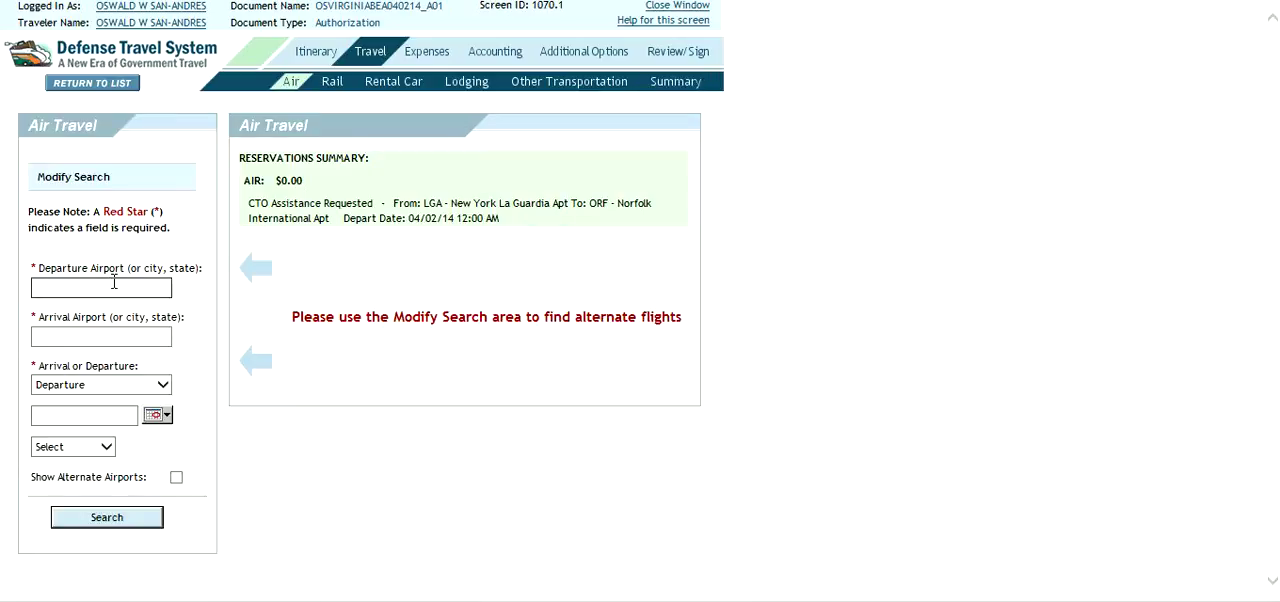
pyautogui.write('nor')
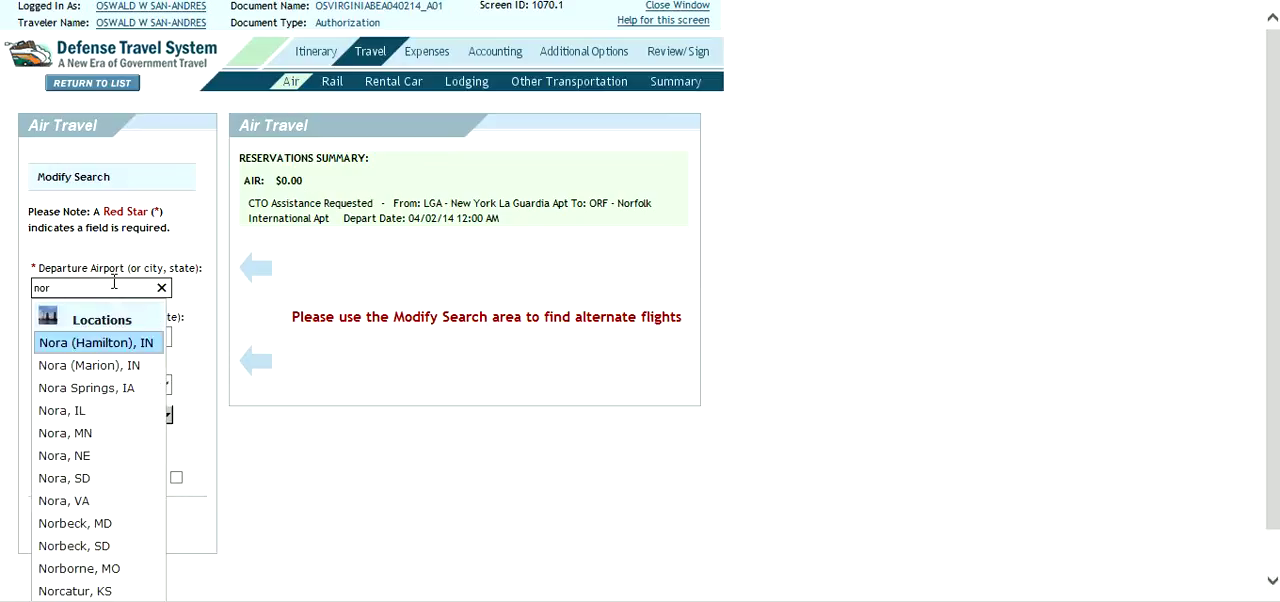
pyautogui.write('fol')
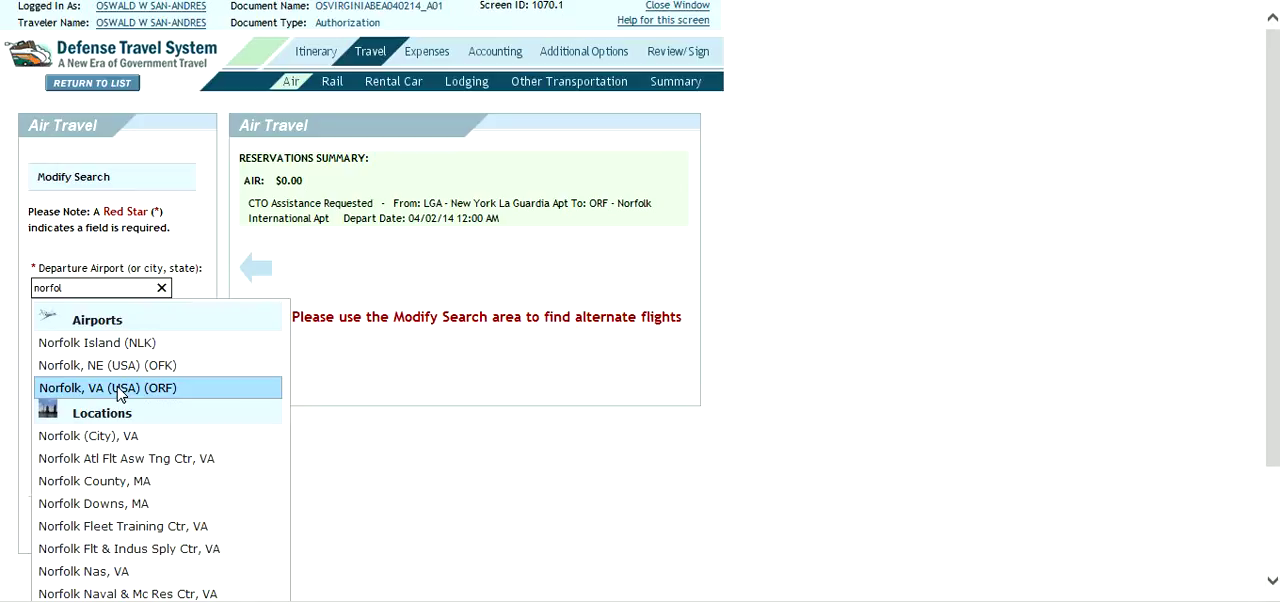
pyautogui.click(118, 392)
# - Choose New York La Guardia Apt, NY (LGA) as the return flight's arrival airport
pyautogui.click(94, 339)
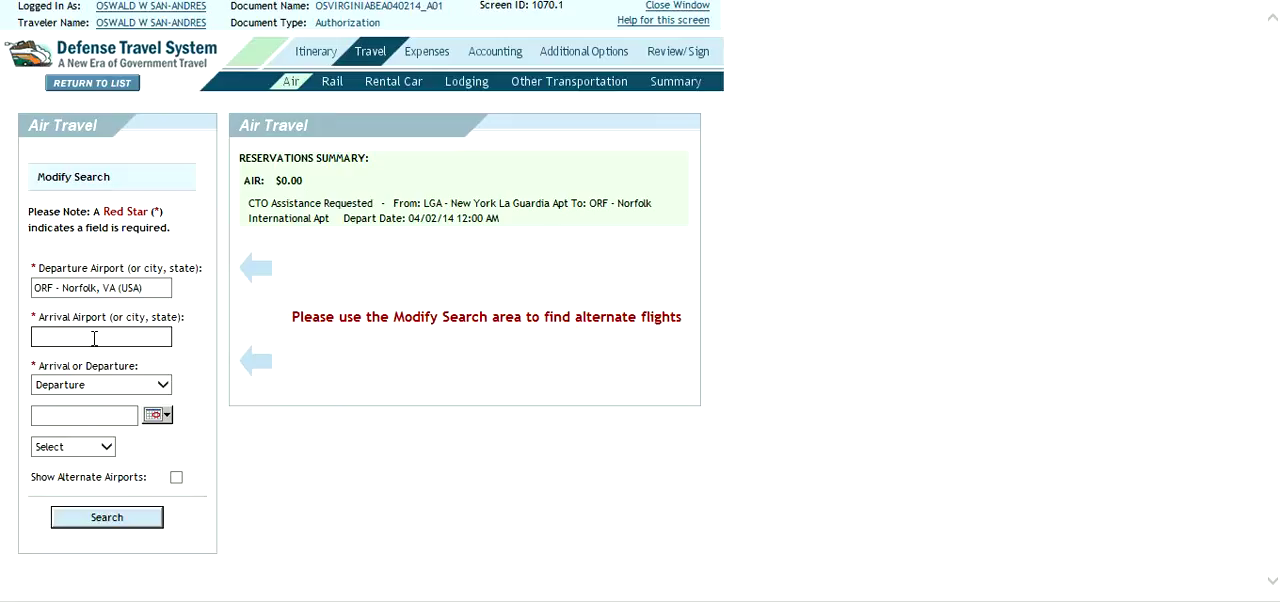
pyautogui.click(94, 338)
pyautogui.write('lga')
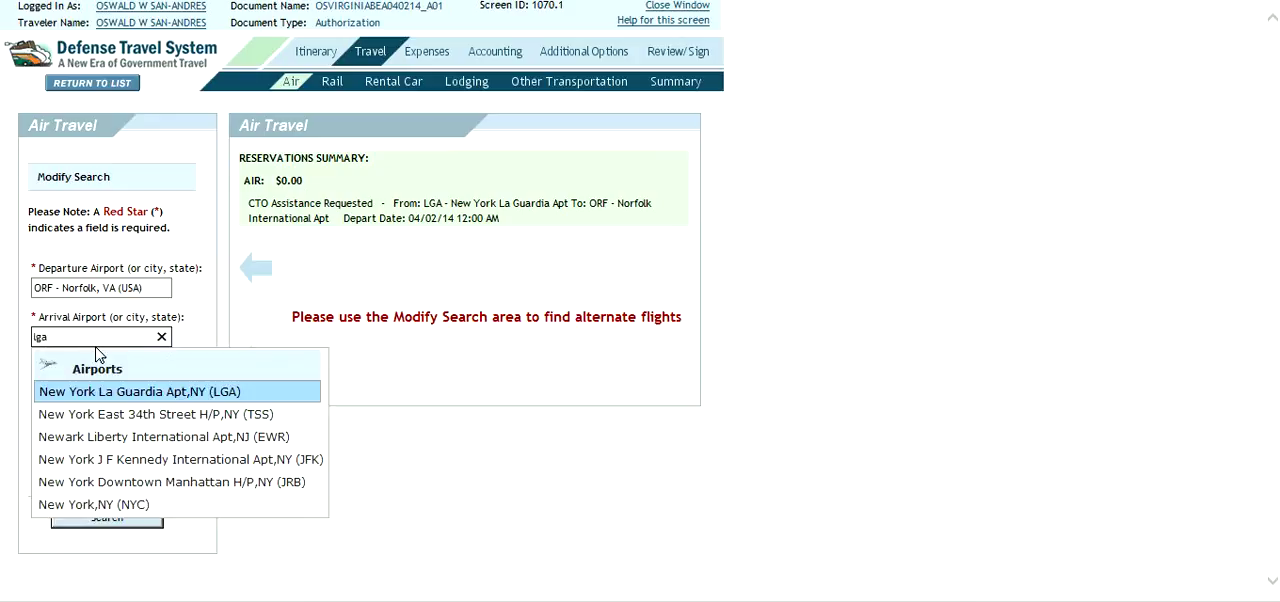
pyautogui.click(112, 397)
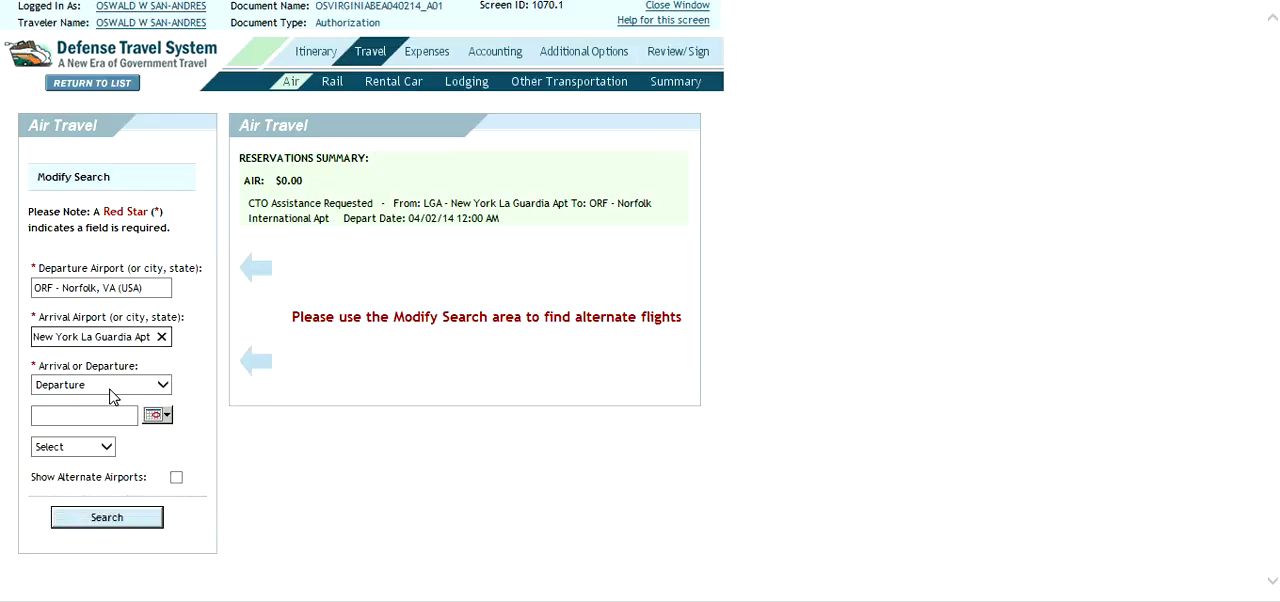
# - Set the return flight's departure date to 04/23/2014
pyautogui.click(152, 416)
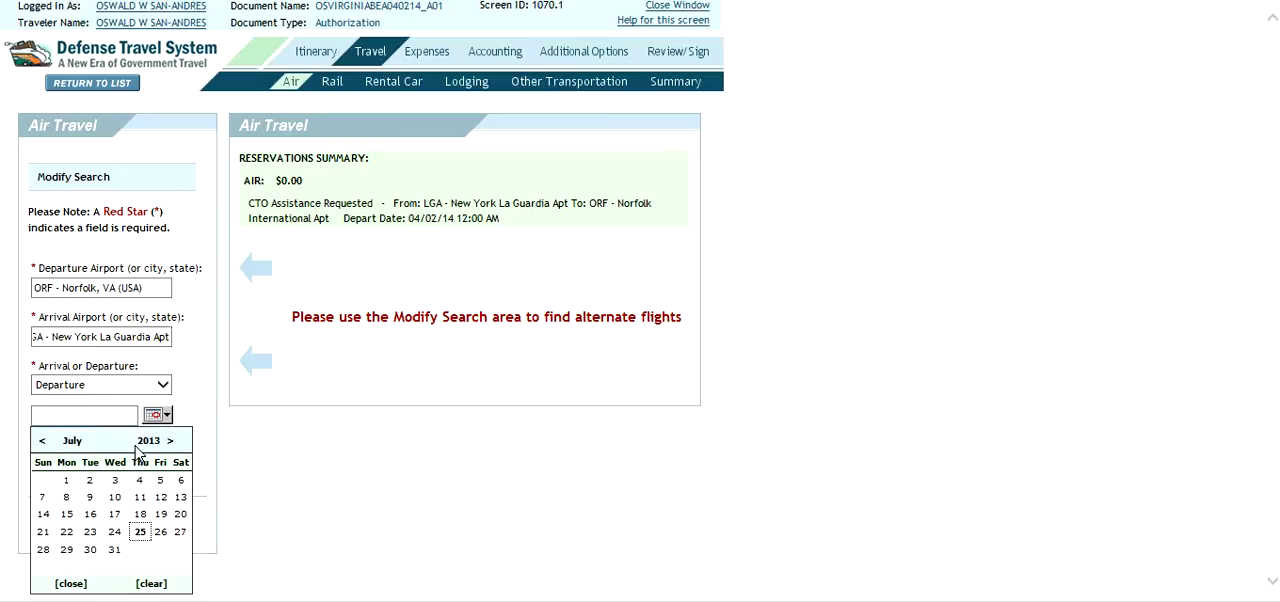
pyautogui.click(172, 445)
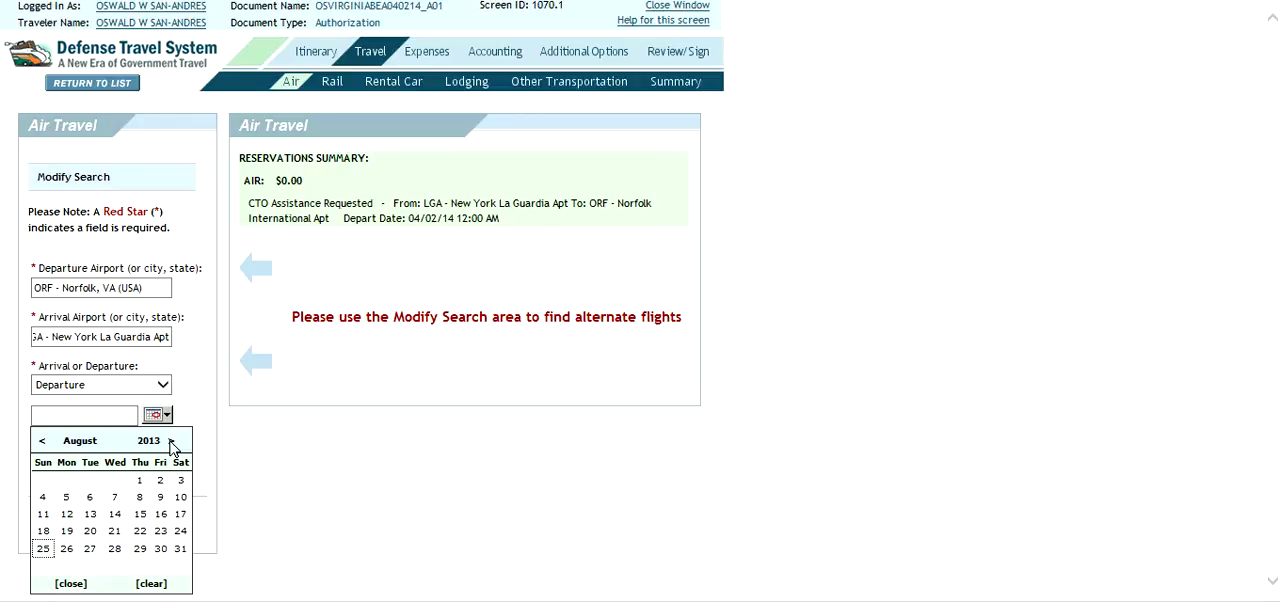
pyautogui.click(172, 445)
pyautogui.click(172, 445)
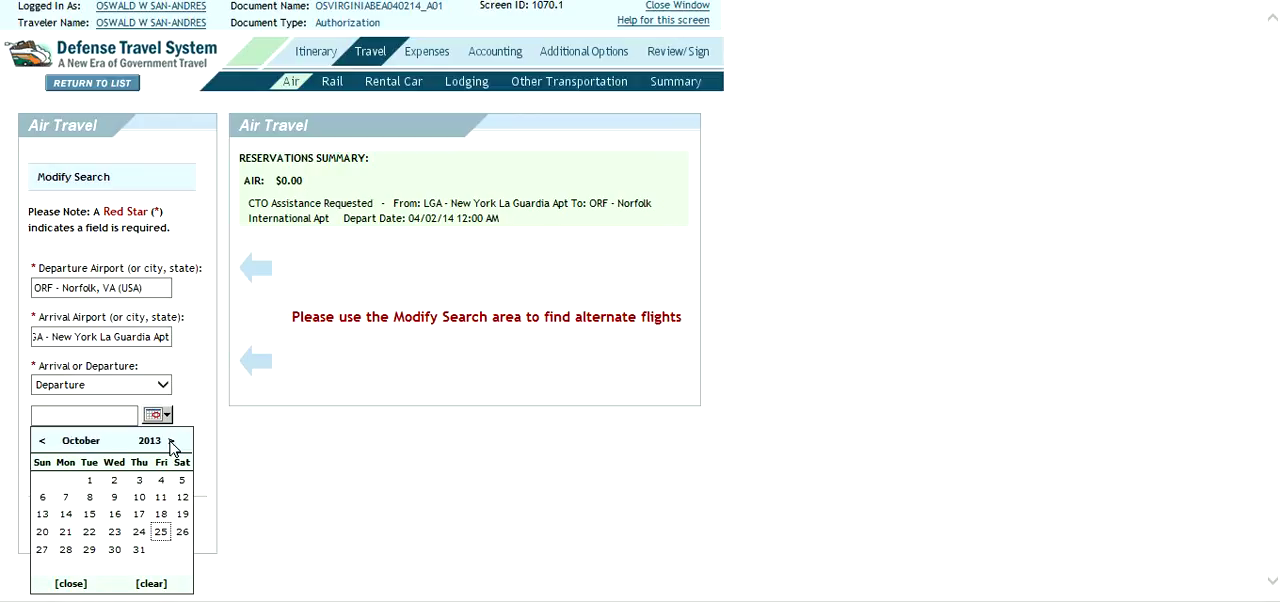
pyautogui.click(172, 445)
pyautogui.click(172, 445)
pyautogui.click(172, 445)
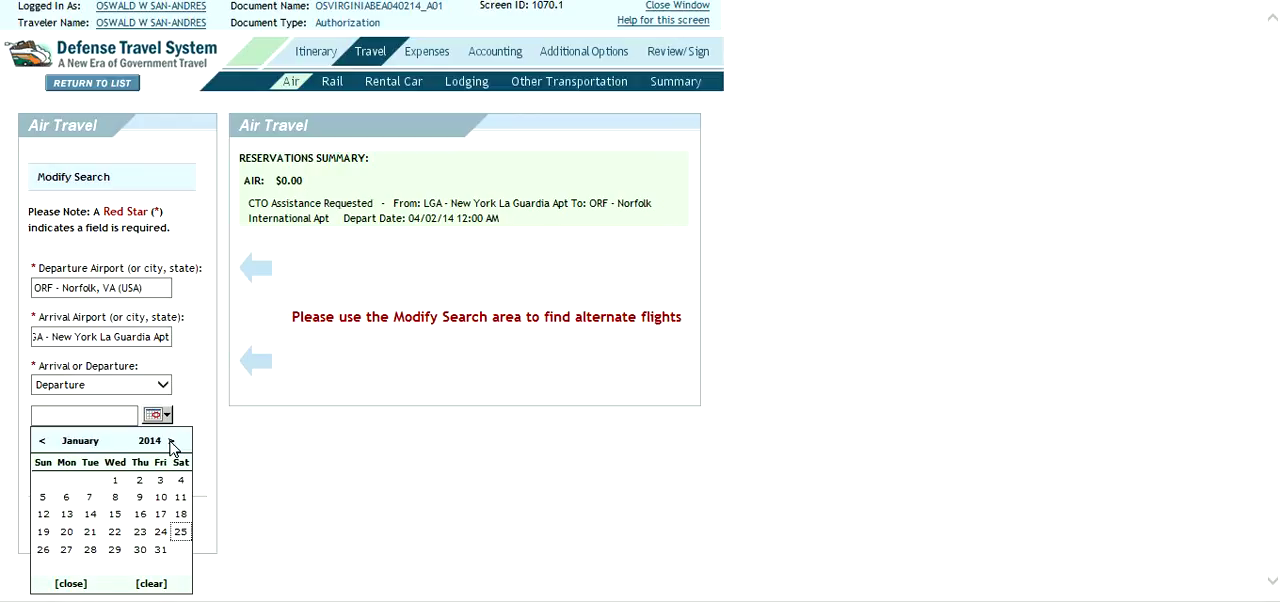
pyautogui.click(172, 445)
pyautogui.click(172, 445)
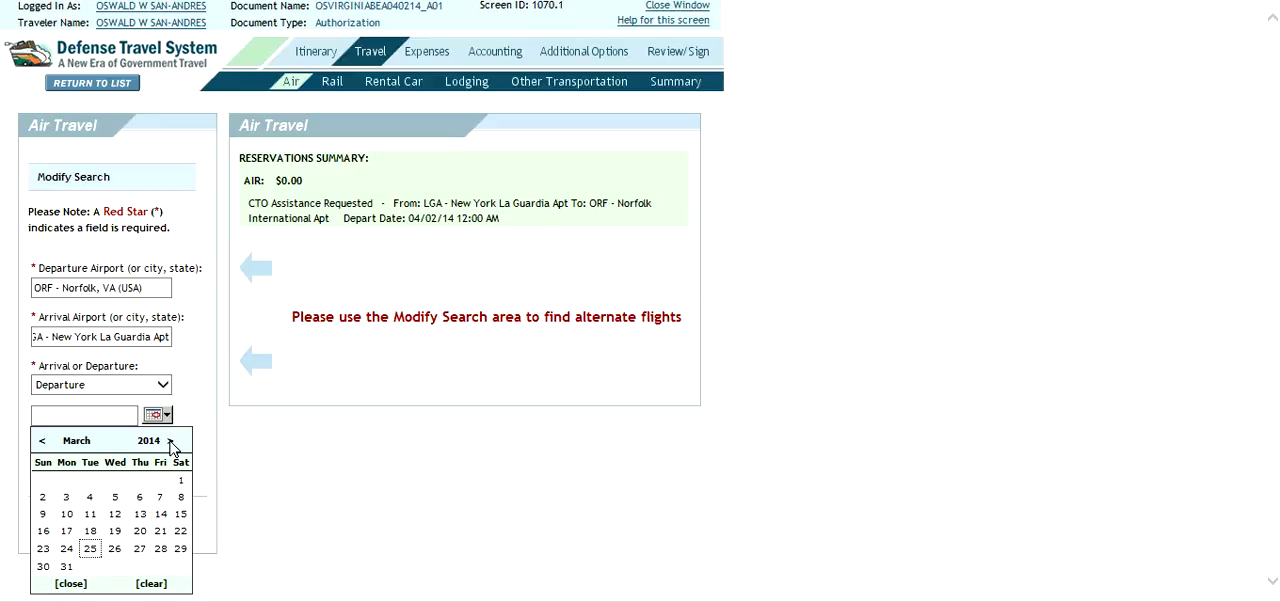
pyautogui.click(172, 445)
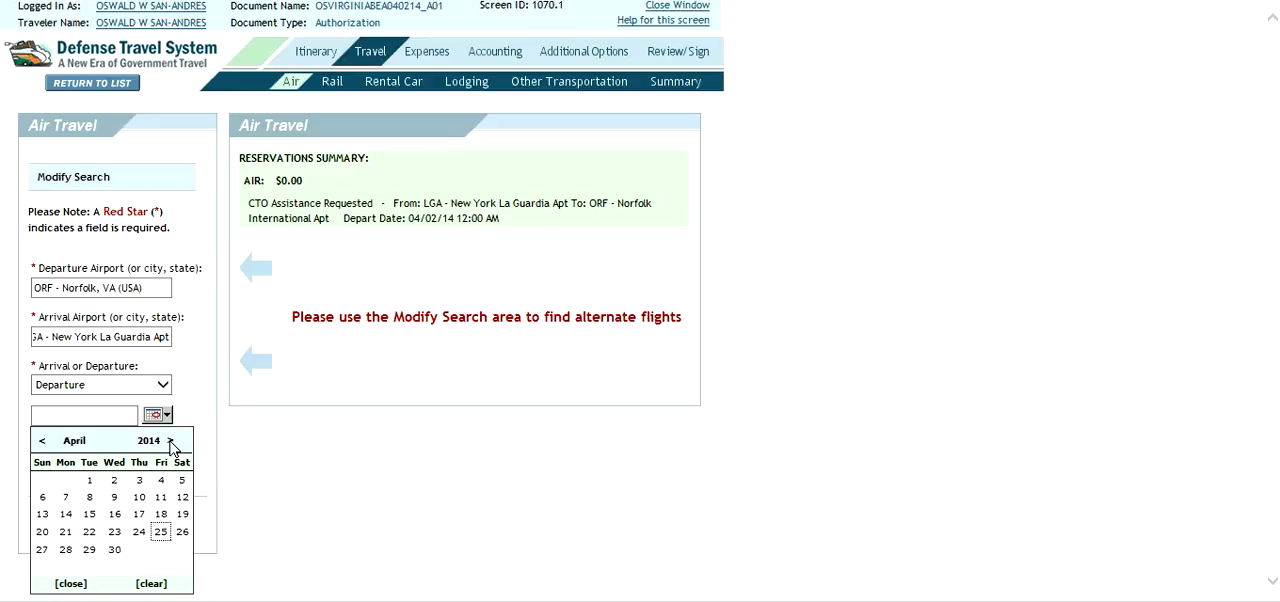
pyautogui.click(112, 532)
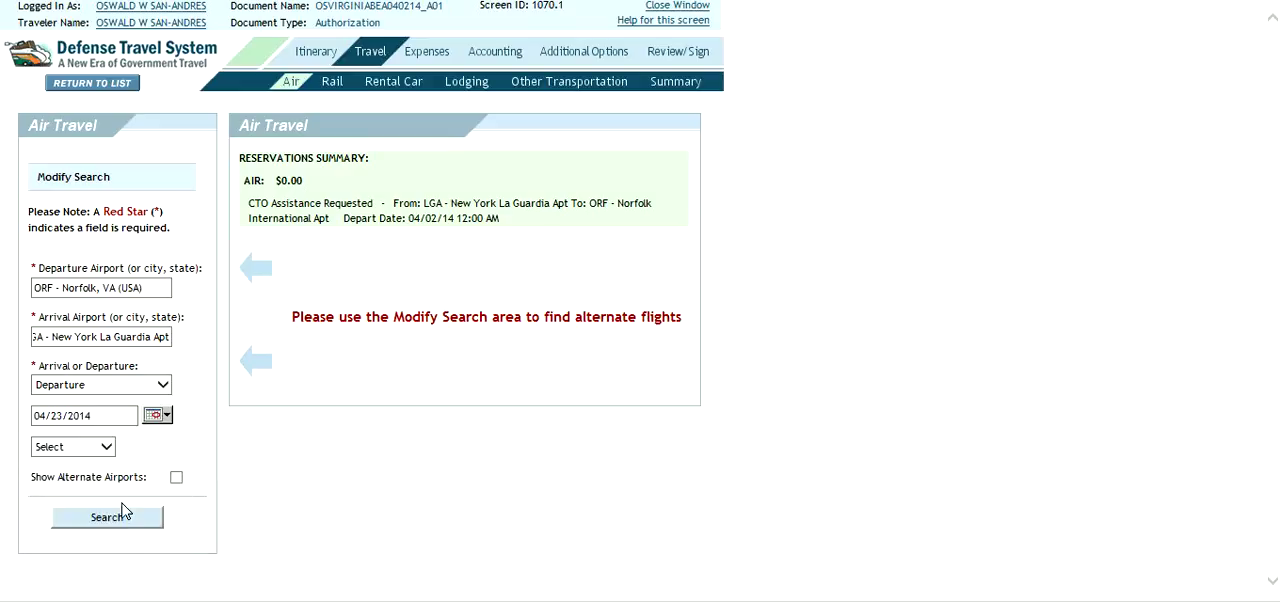
# - Set the return flight's departure time to 03:00 PM and search for flights
pyautogui.click(106, 447)
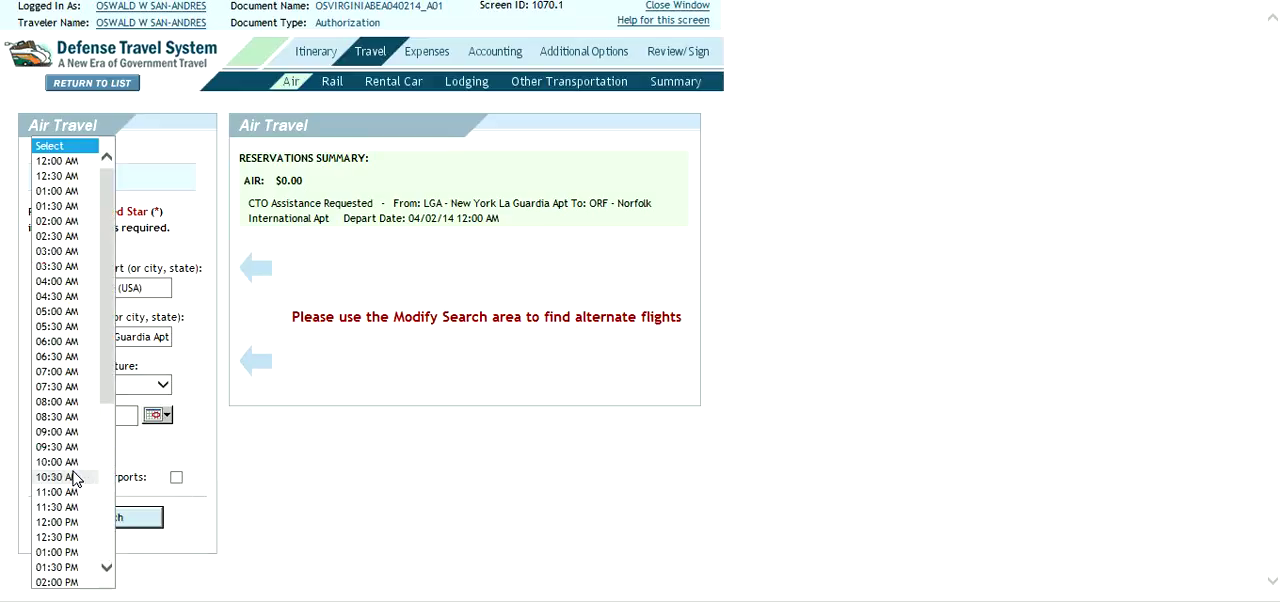
pyautogui.click(108, 567)
pyautogui.click(108, 567)
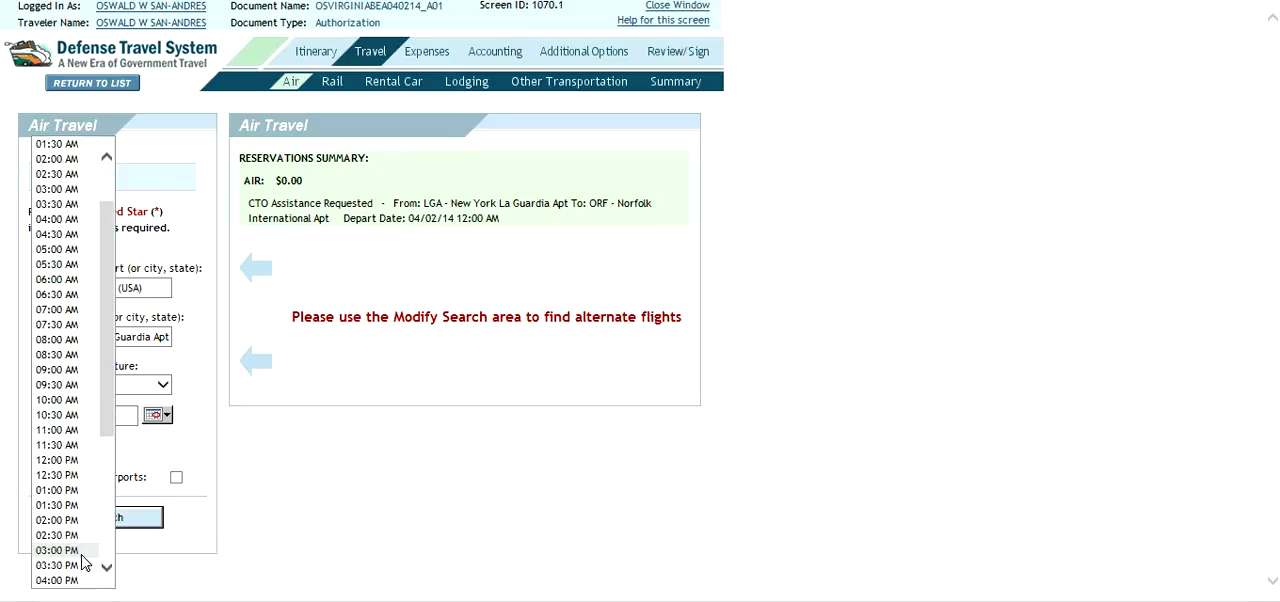
pyautogui.click(57, 550)
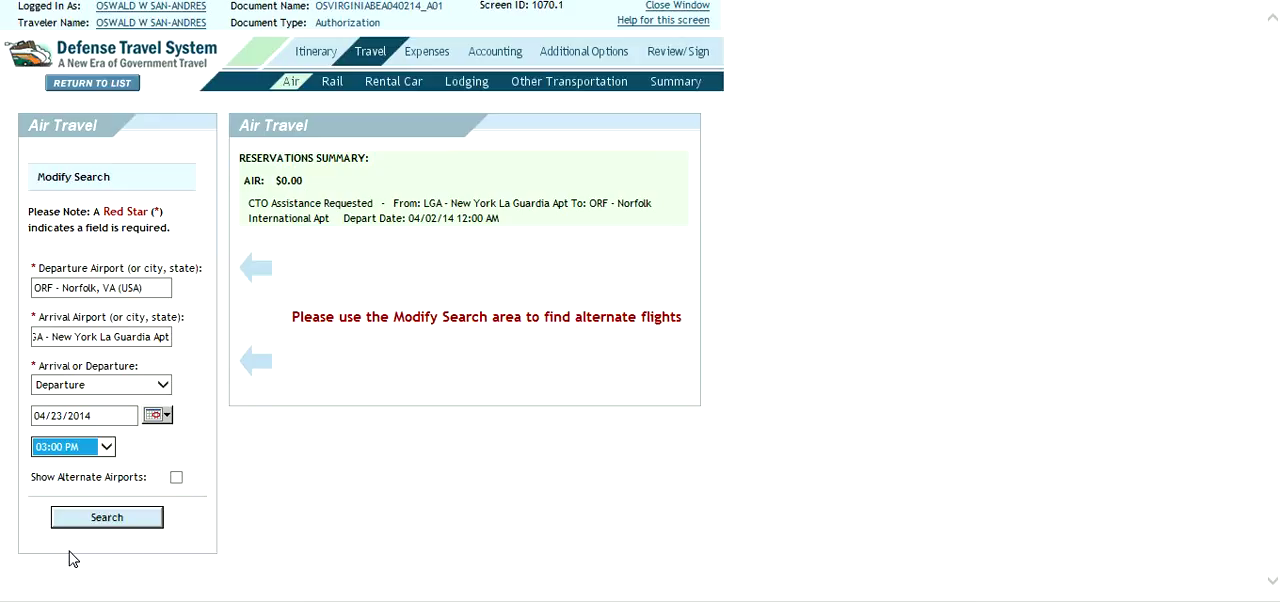
pyautogui.click(141, 522)
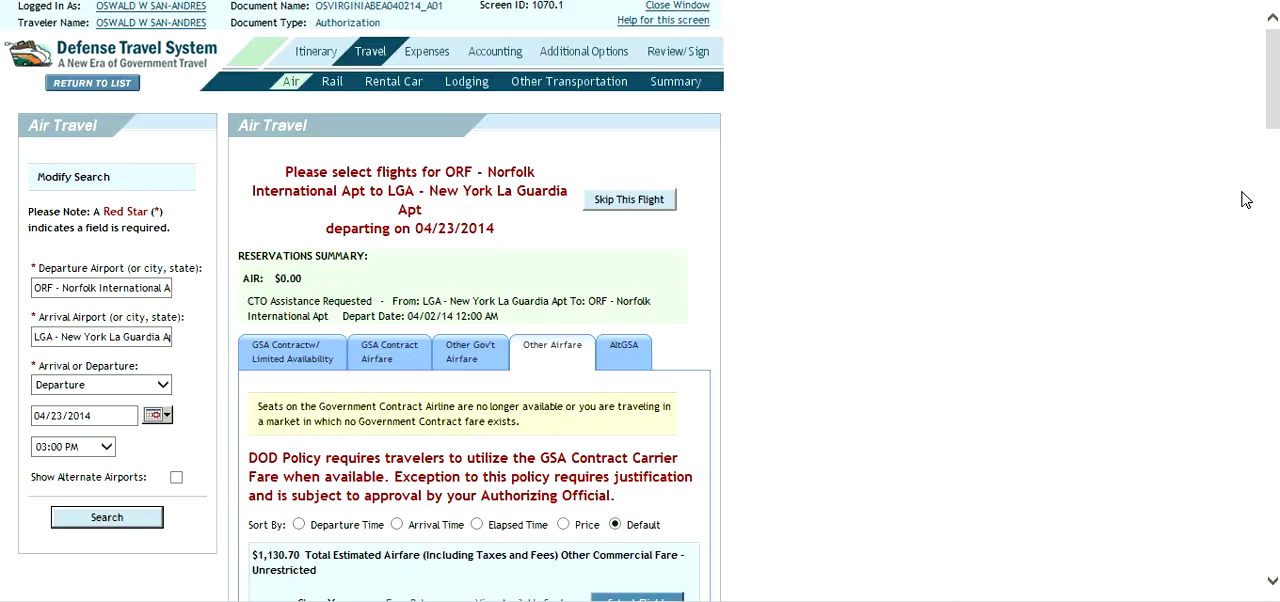
# - Request booking assistance for the return flight from the GSA Contract Airfare results and send the prefilled comments to the CTO
pyautogui.moveTo(1274, 85); pyautogui.dragTo(1273, 115)
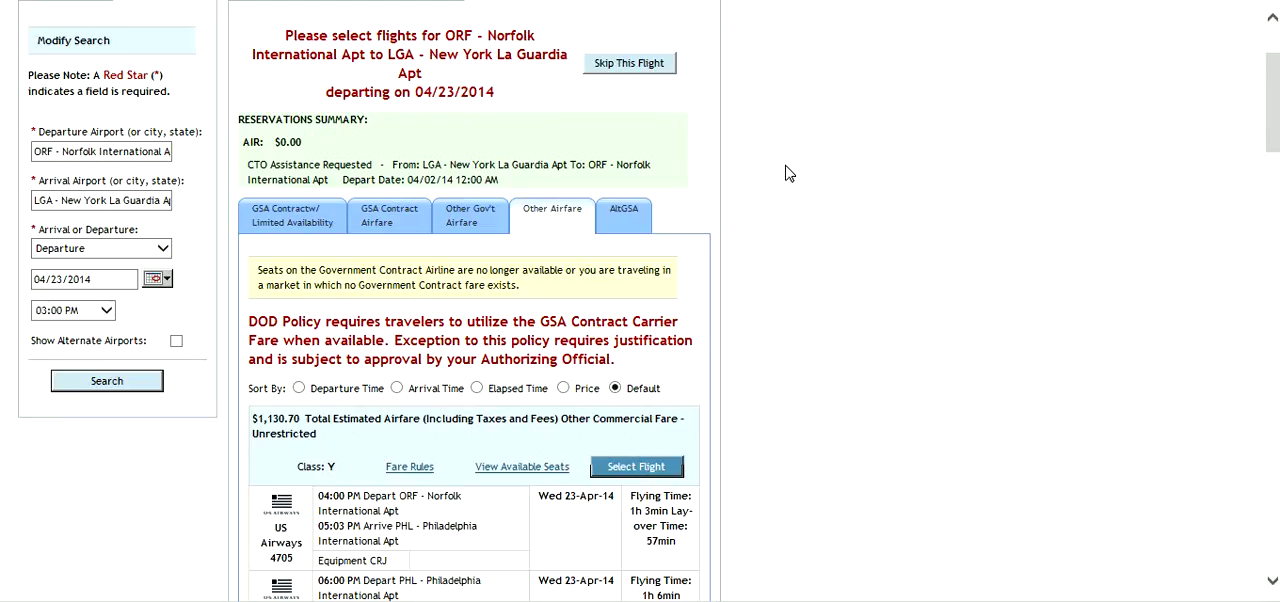
pyautogui.click(403, 219)
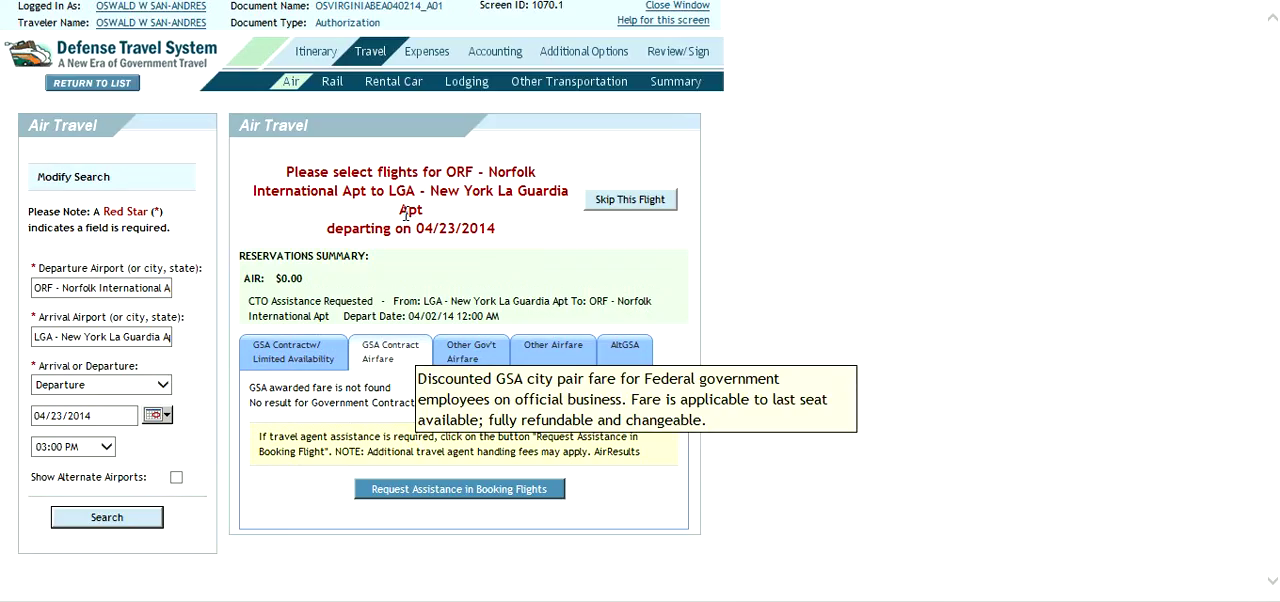
pyautogui.click(436, 497)
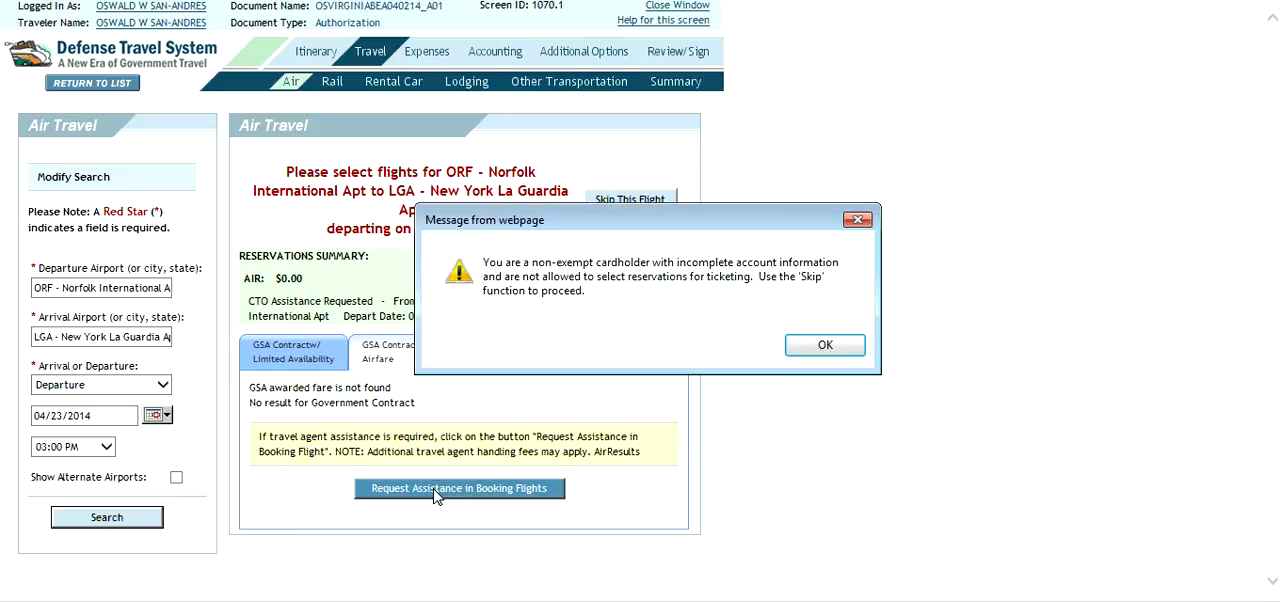
pyautogui.click(820, 346)
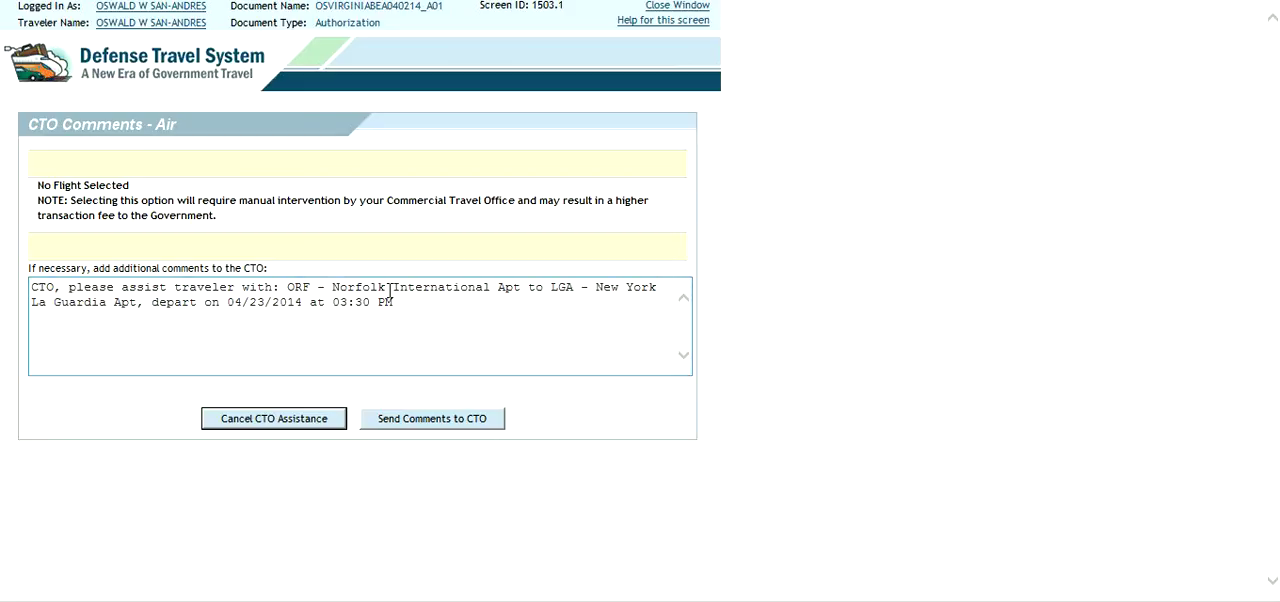
pyautogui.moveTo(399, 289); pyautogui.dragTo(500, 277)
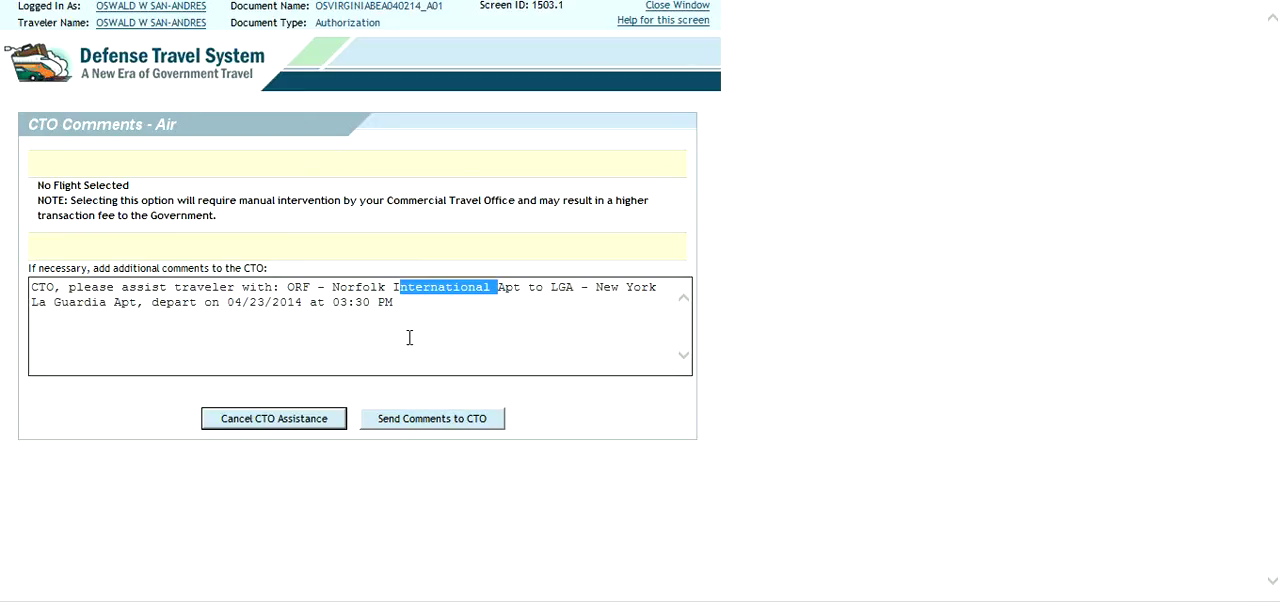
pyautogui.click(424, 420)
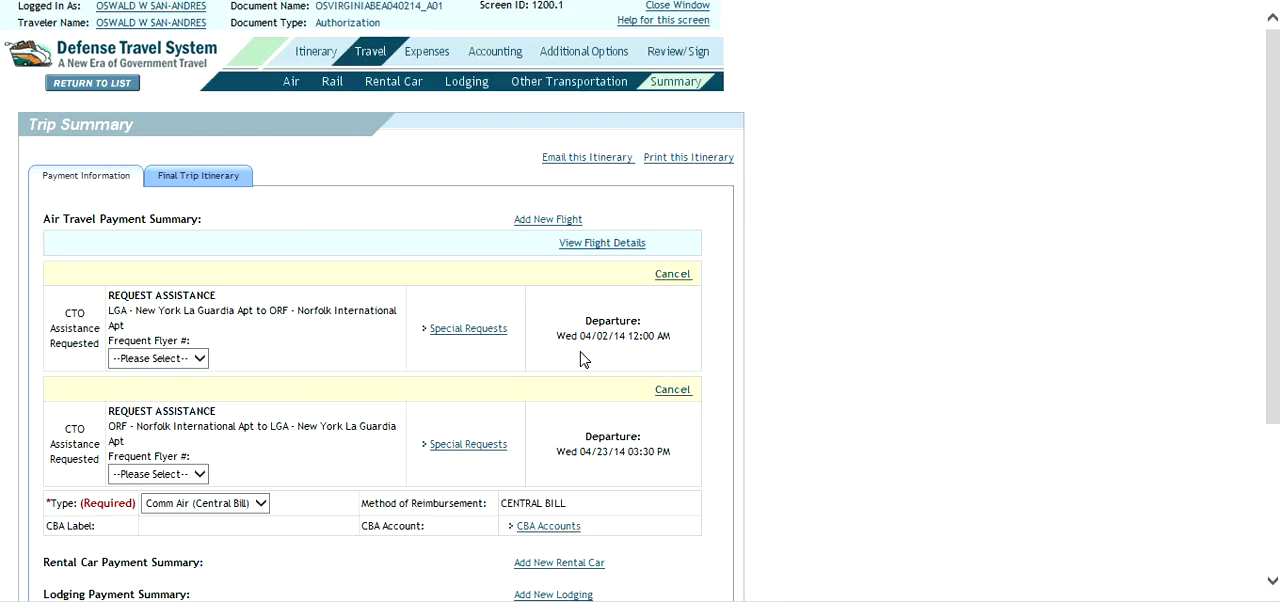
# - Review both requested flights, the required payment type and the reimbursement method in the trip's payment summary
pyautogui.moveTo(285, 314); pyautogui.dragTo(343, 309)
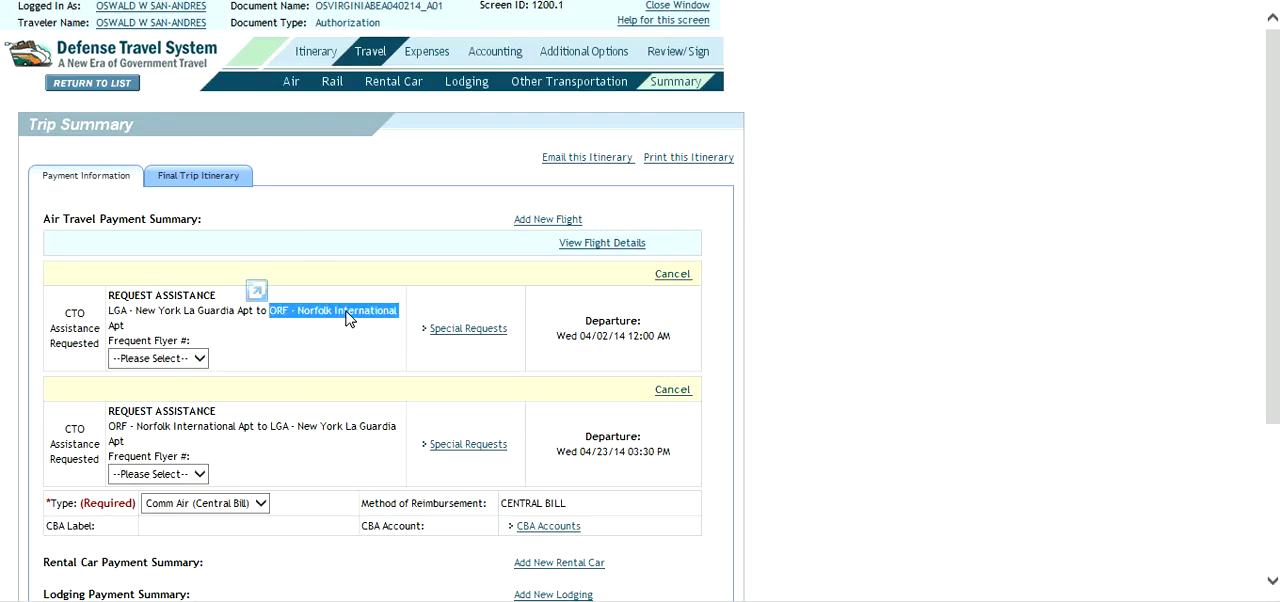
pyautogui.moveTo(272, 421); pyautogui.dragTo(325, 418)
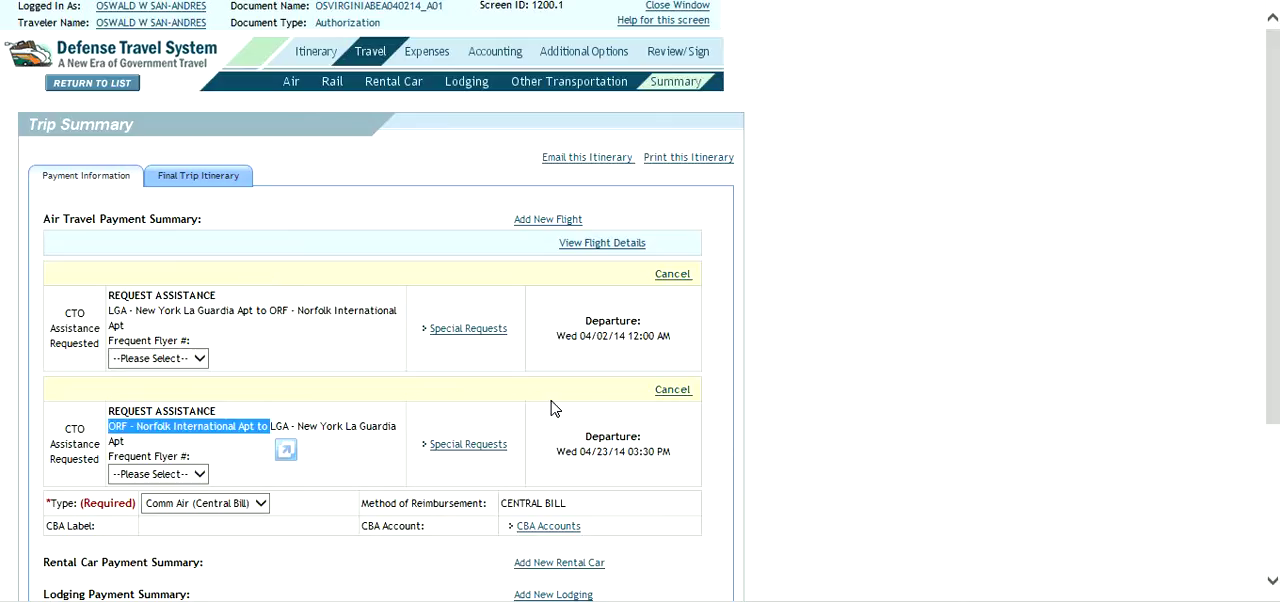
pyautogui.moveTo(1273, 165); pyautogui.dragTo(1269, 289)
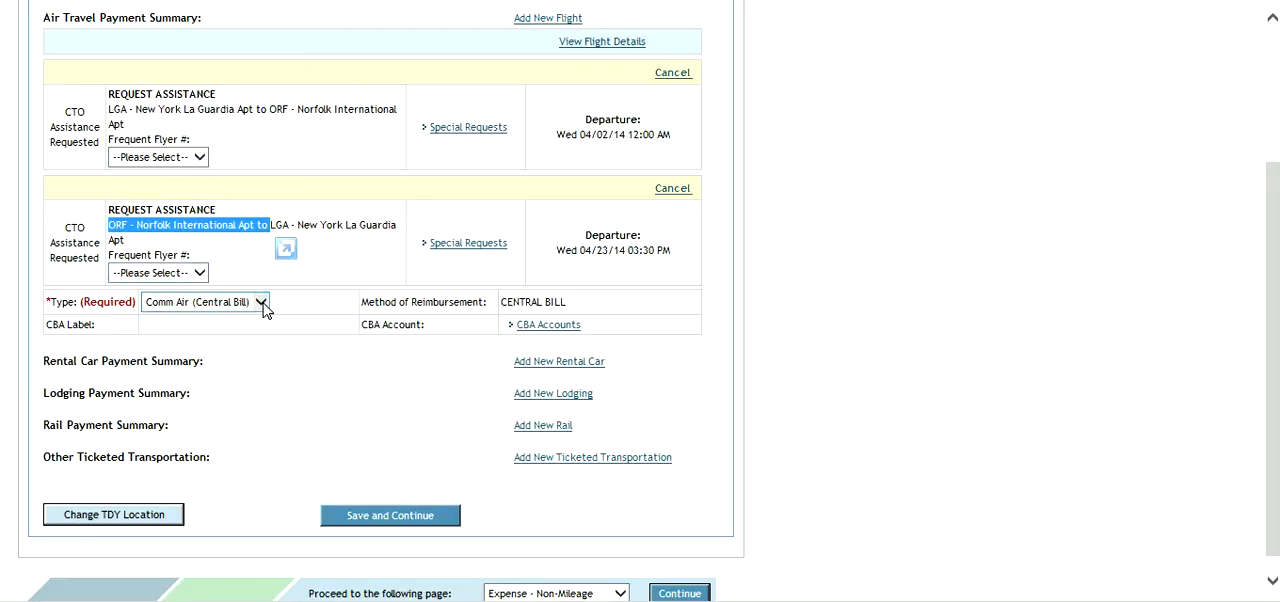
pyautogui.moveTo(50, 302); pyautogui.dragTo(134, 303)
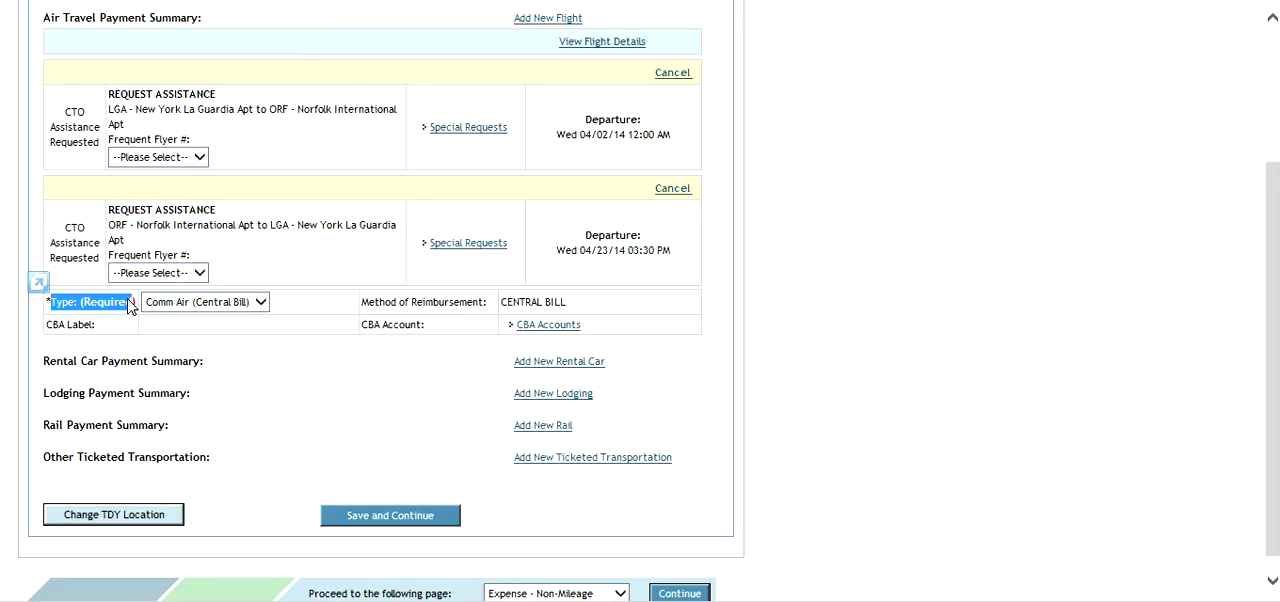
pyautogui.moveTo(228, 313); pyautogui.dragTo(262, 310)
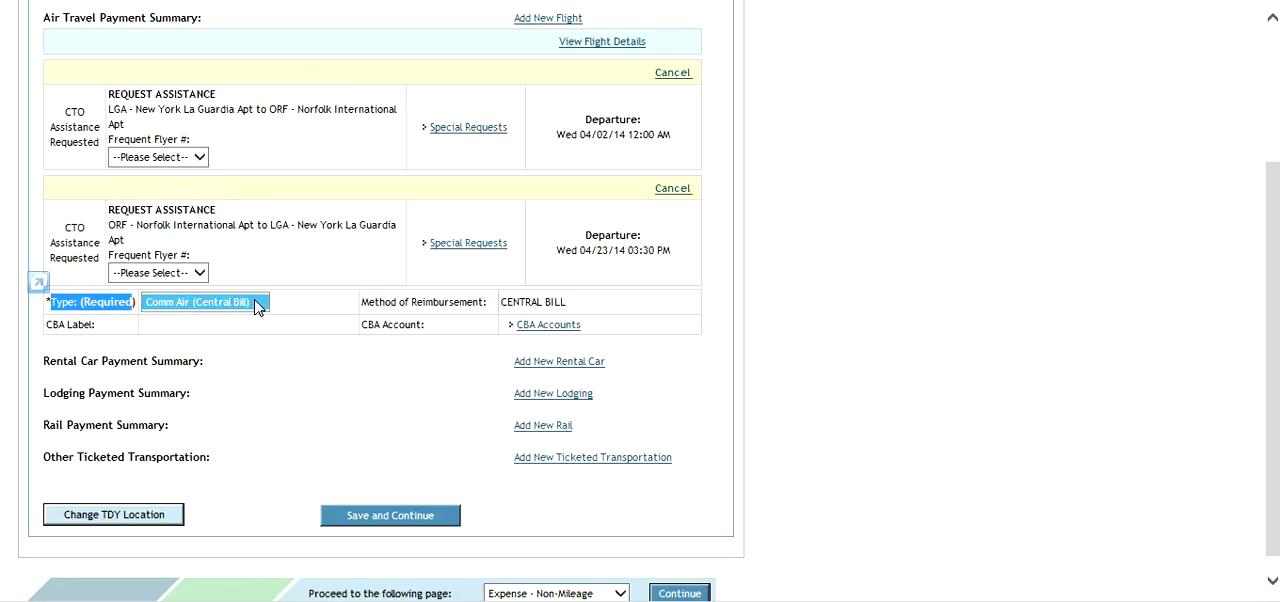
pyautogui.click(325, 349)
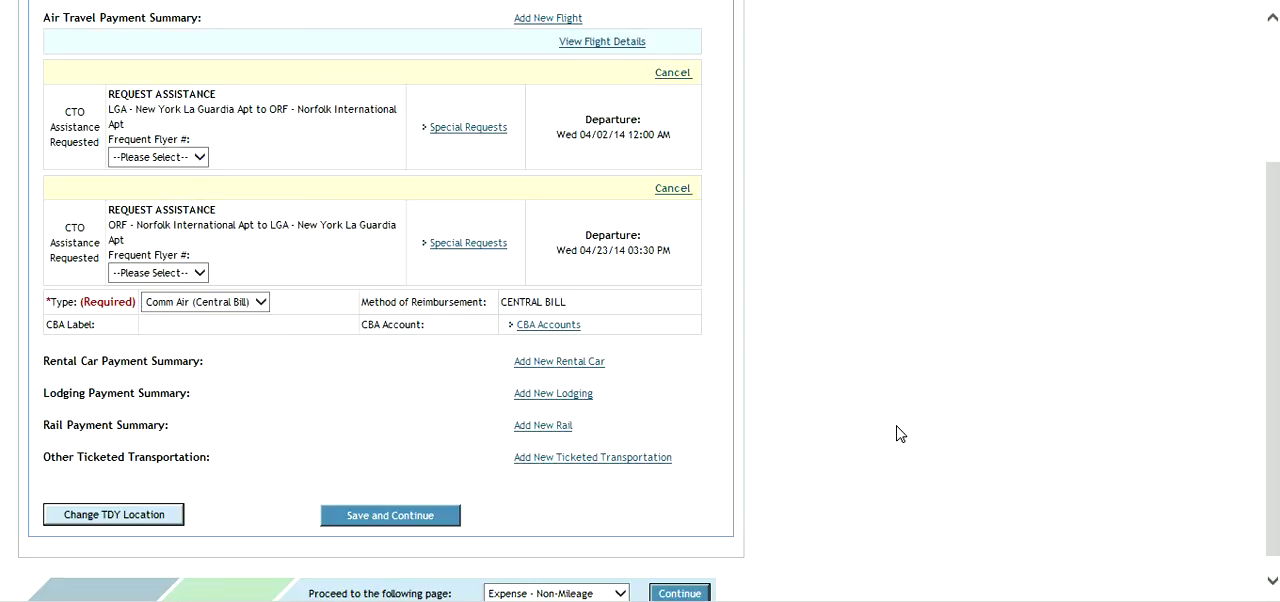
pyautogui.click(1275, 502)
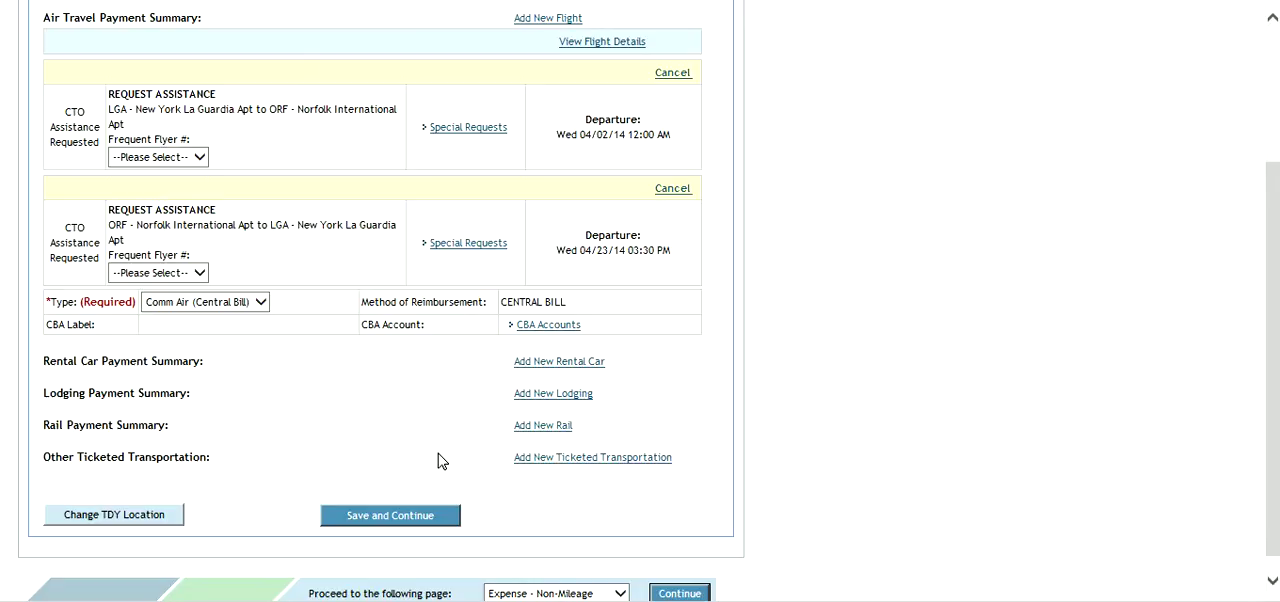
pyautogui.moveTo(1275, 308); pyautogui.dragTo(1275, 186)
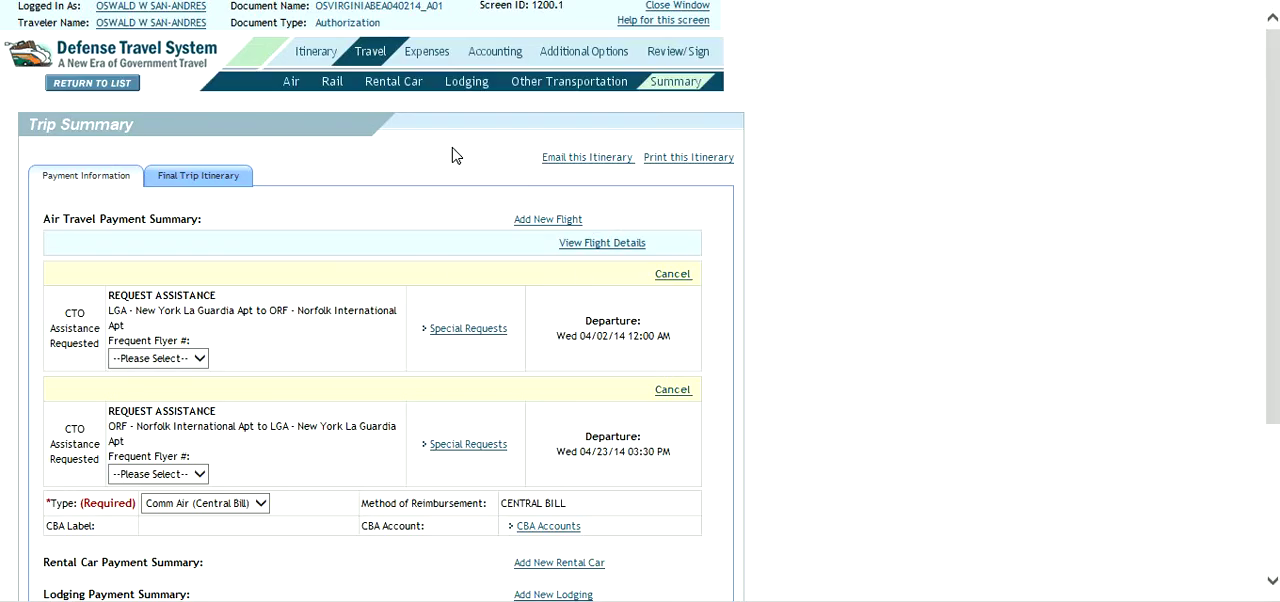
# - Proceed to reviewing and signing the authorization, save the preview, and continue past Other Authorizations to the Pre-Audit page
pyautogui.click(686, 57)
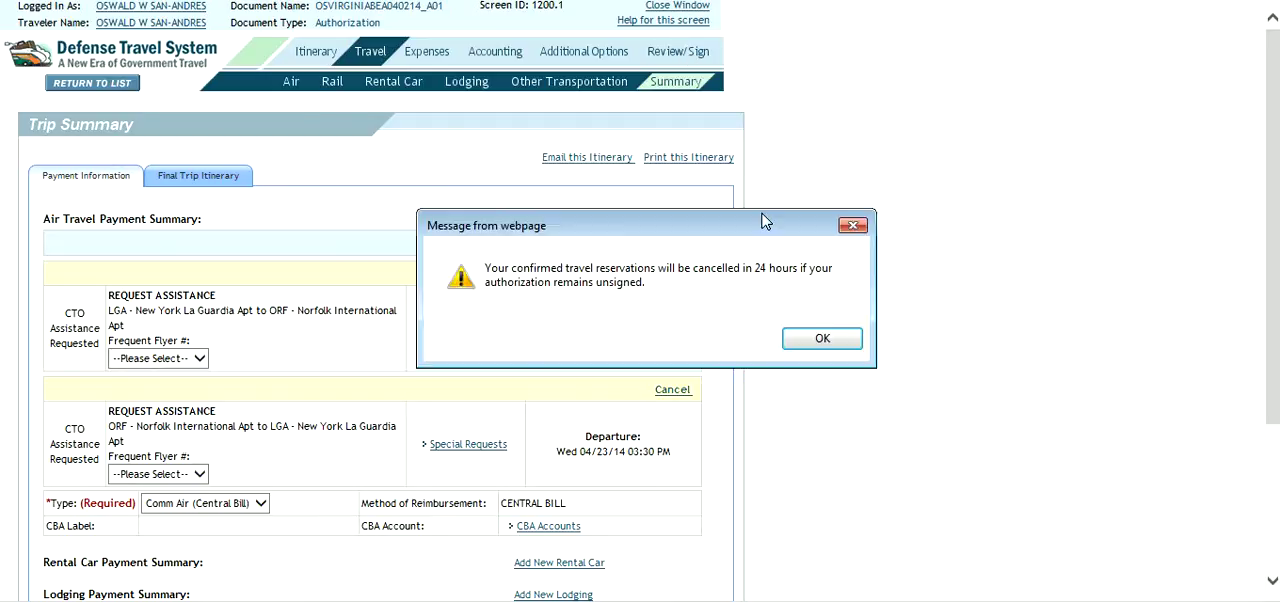
pyautogui.click(810, 341)
pyautogui.moveTo(1274, 70); pyautogui.dragTo(1256, 531)
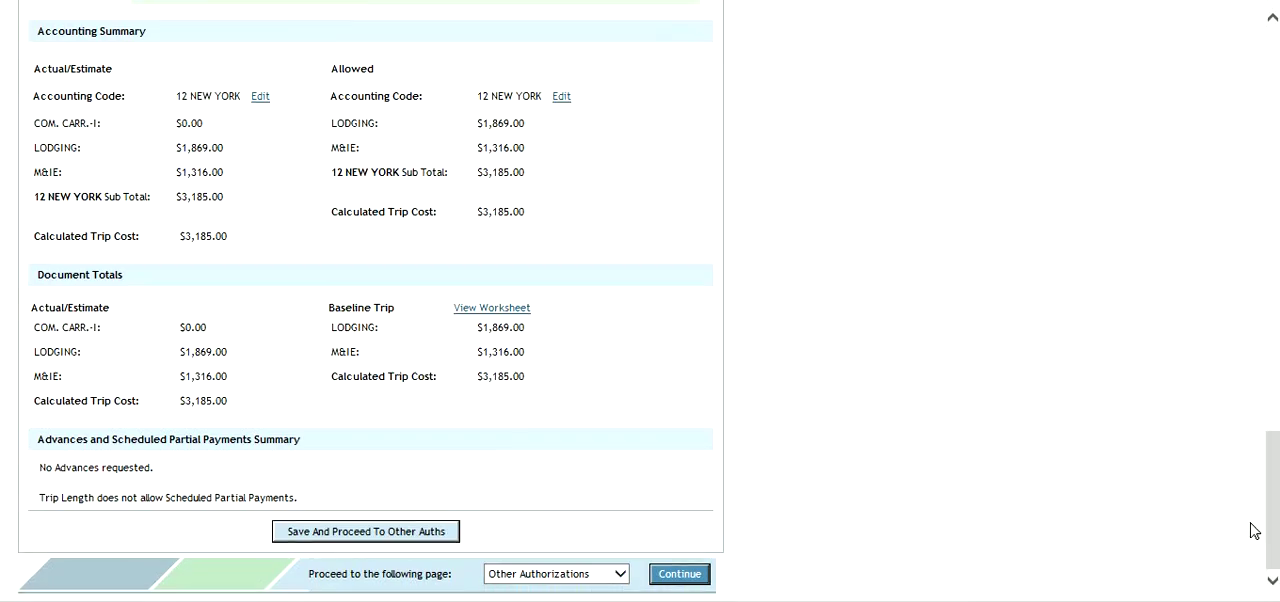
pyautogui.click(398, 533)
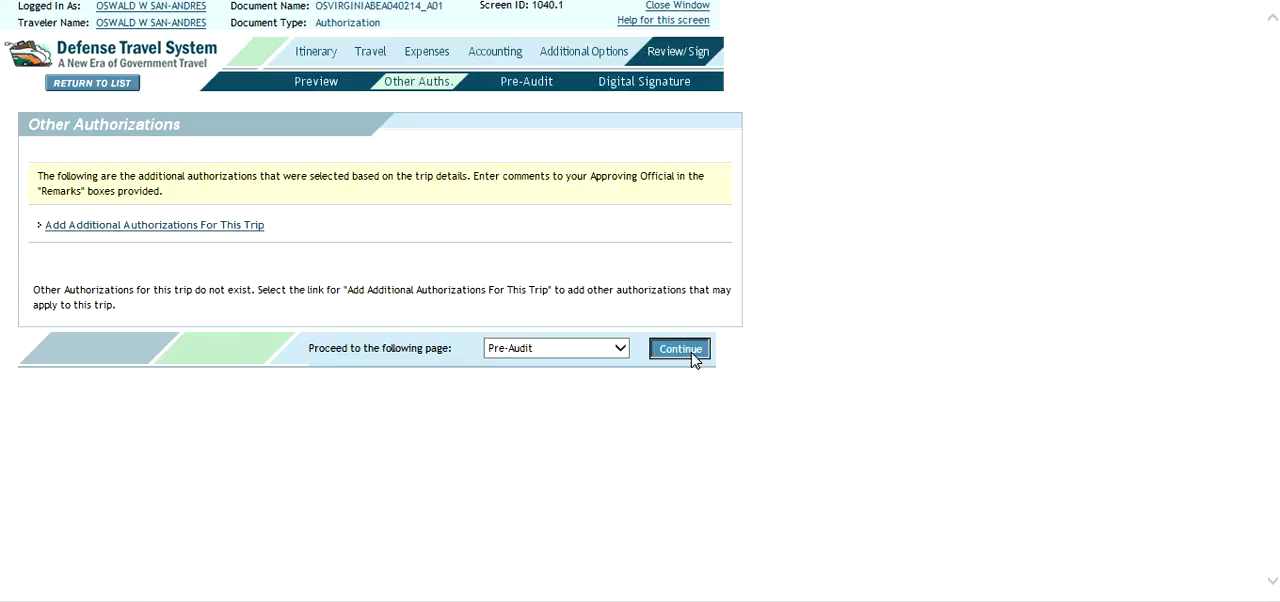
pyautogui.click(692, 356)
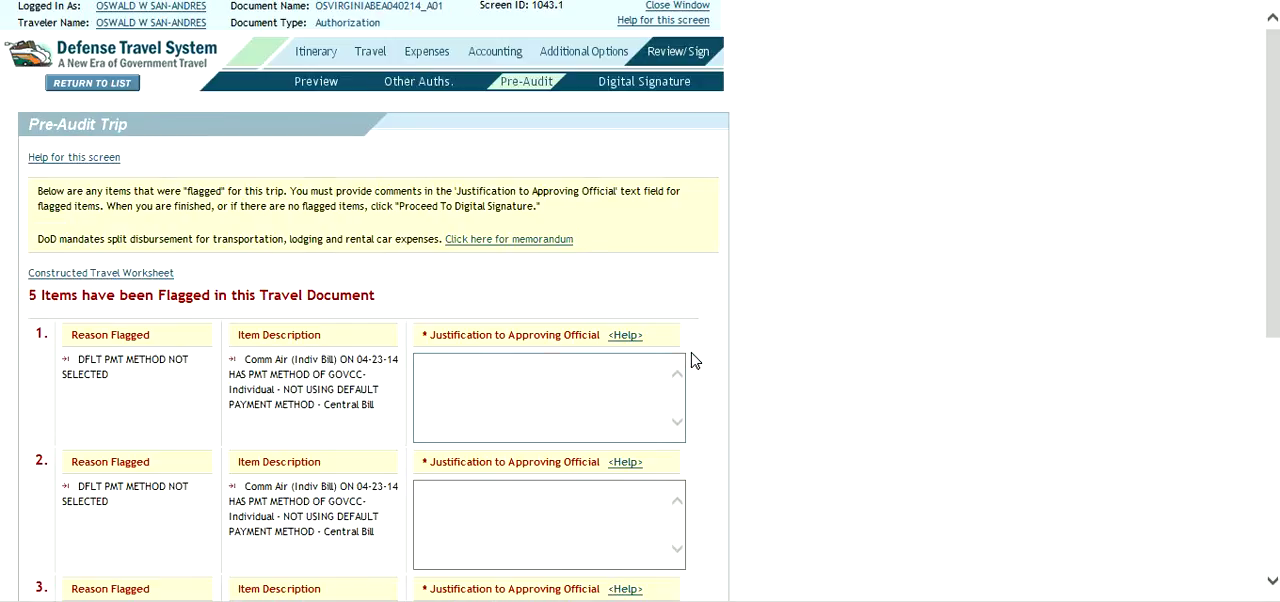
# - Examine the flagged Pre-Audit items, their reasons and descriptions, and the justification fields for the approving official
pyautogui.click(602, 381)
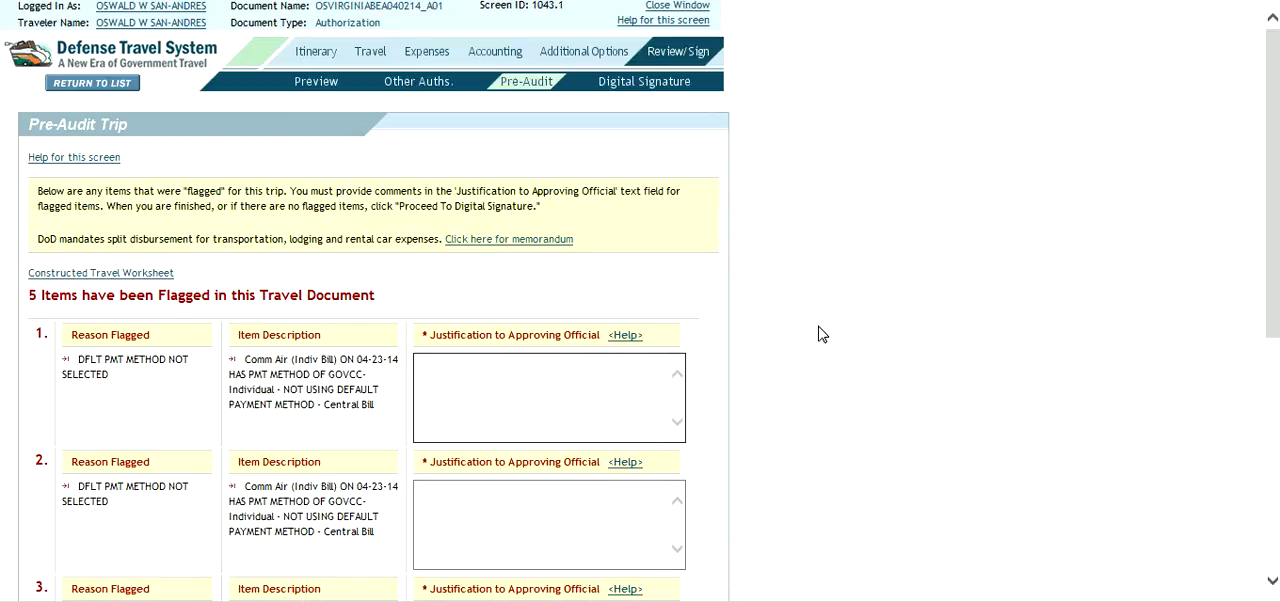
pyautogui.click(1275, 320)
pyautogui.moveTo(1275, 320); pyautogui.dragTo(1274, 374)
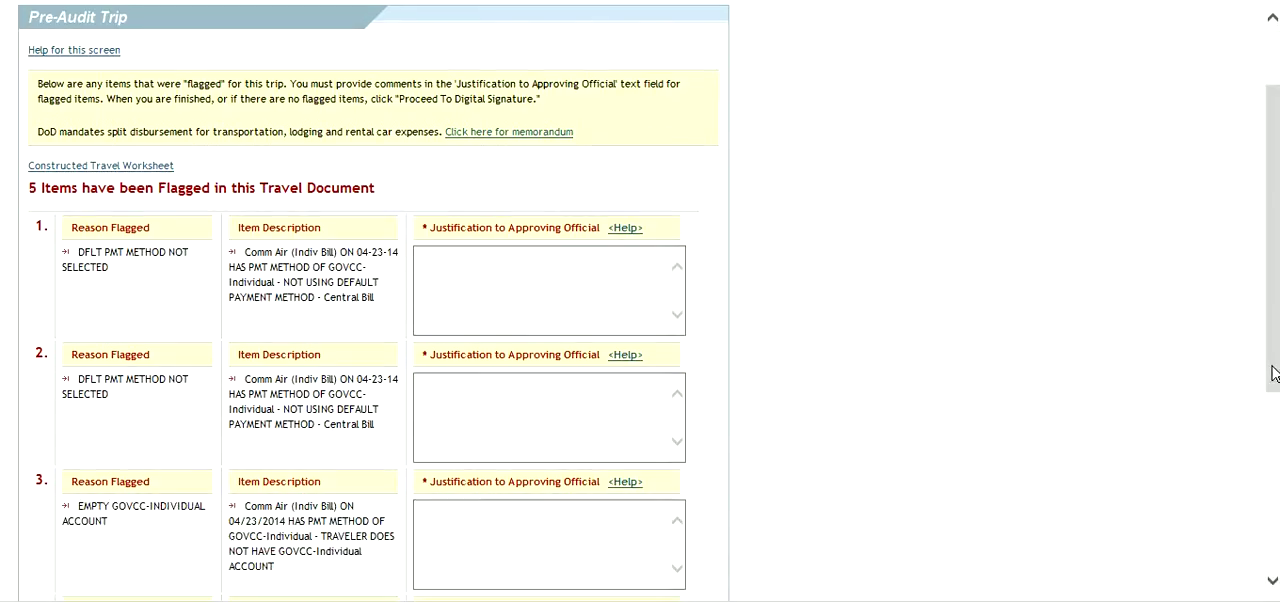
pyautogui.moveTo(1275, 292); pyautogui.dragTo(1275, 329)
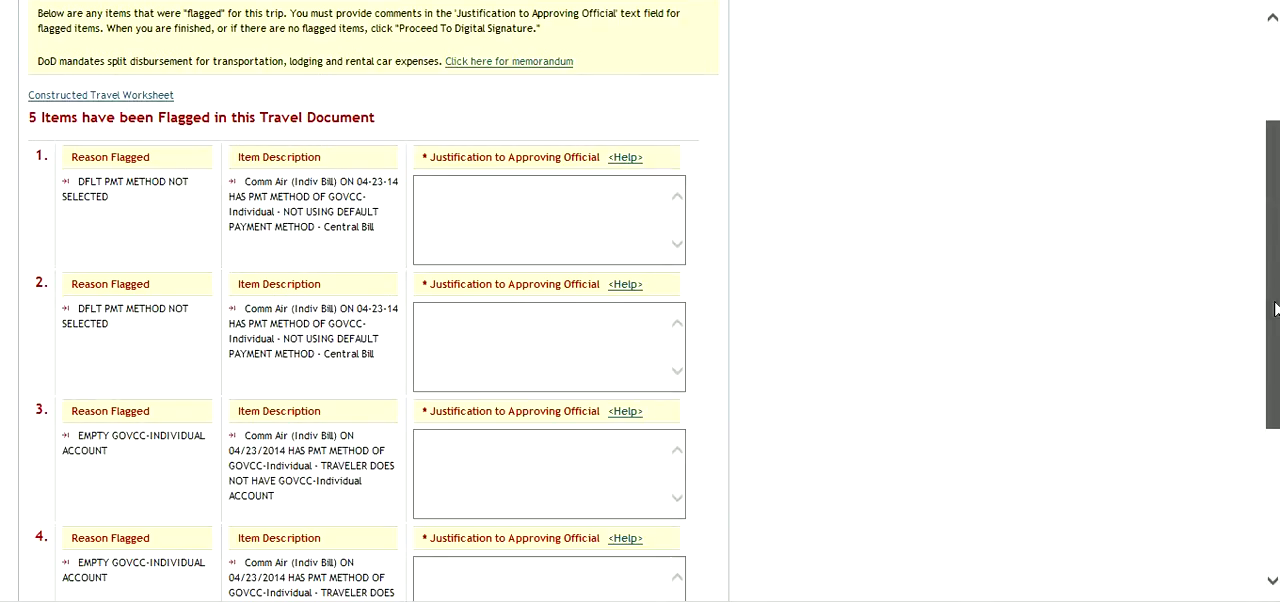
pyautogui.click(504, 201)
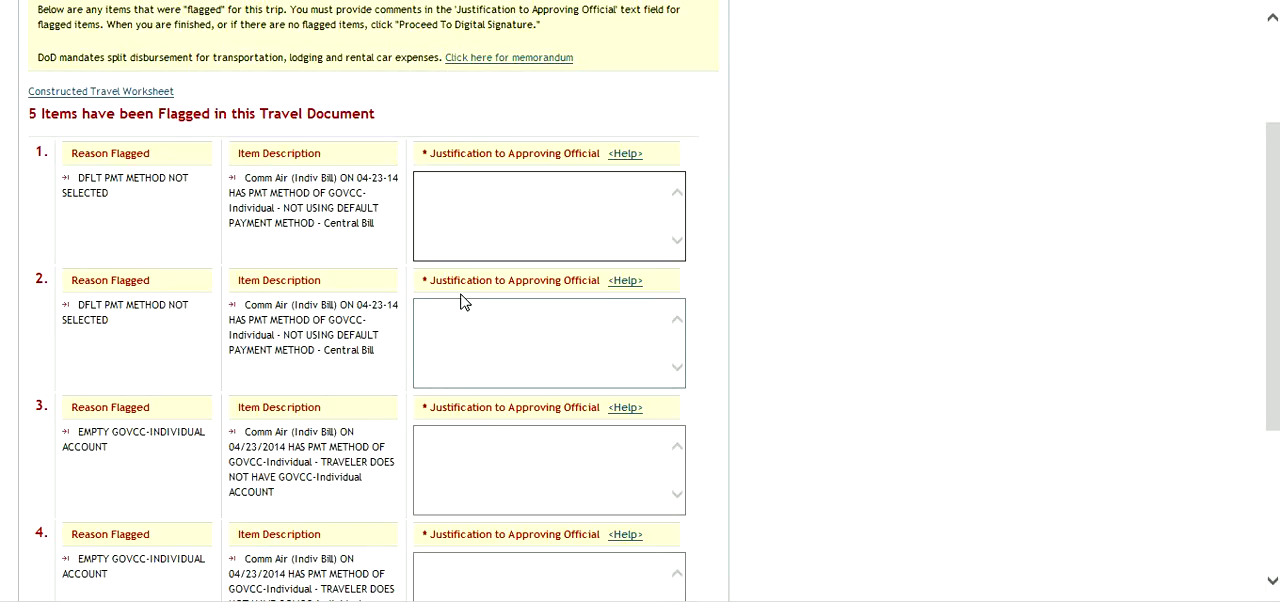
pyautogui.moveTo(1270, 240); pyautogui.dragTo(1268, 380)
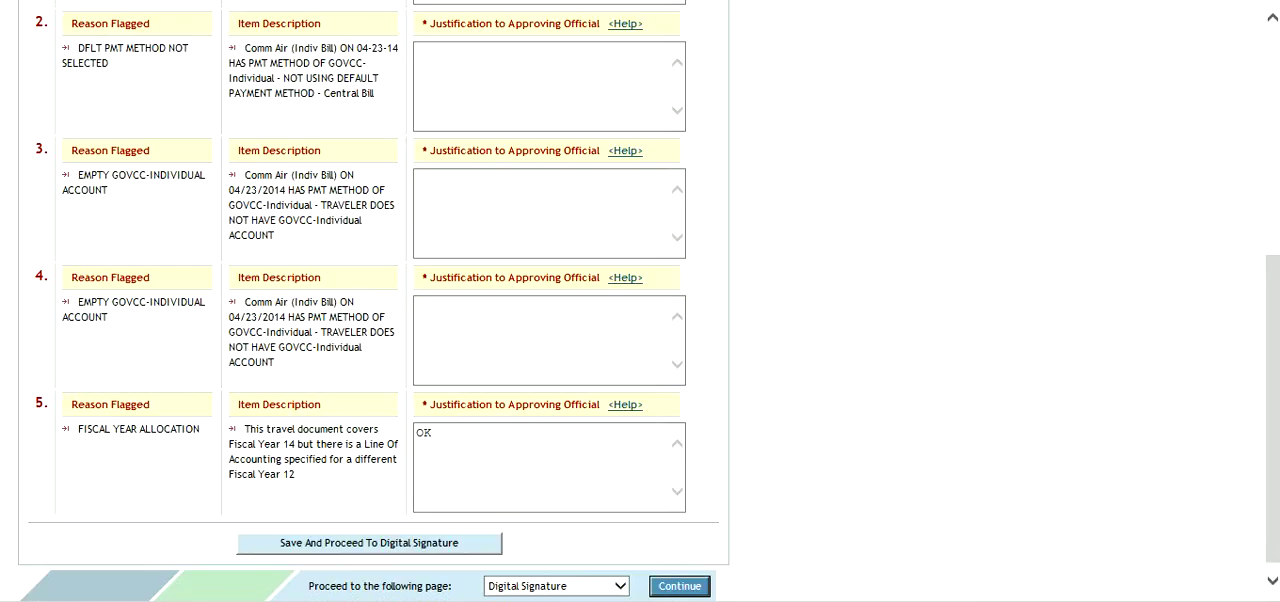
pyautogui.click(1271, 18)
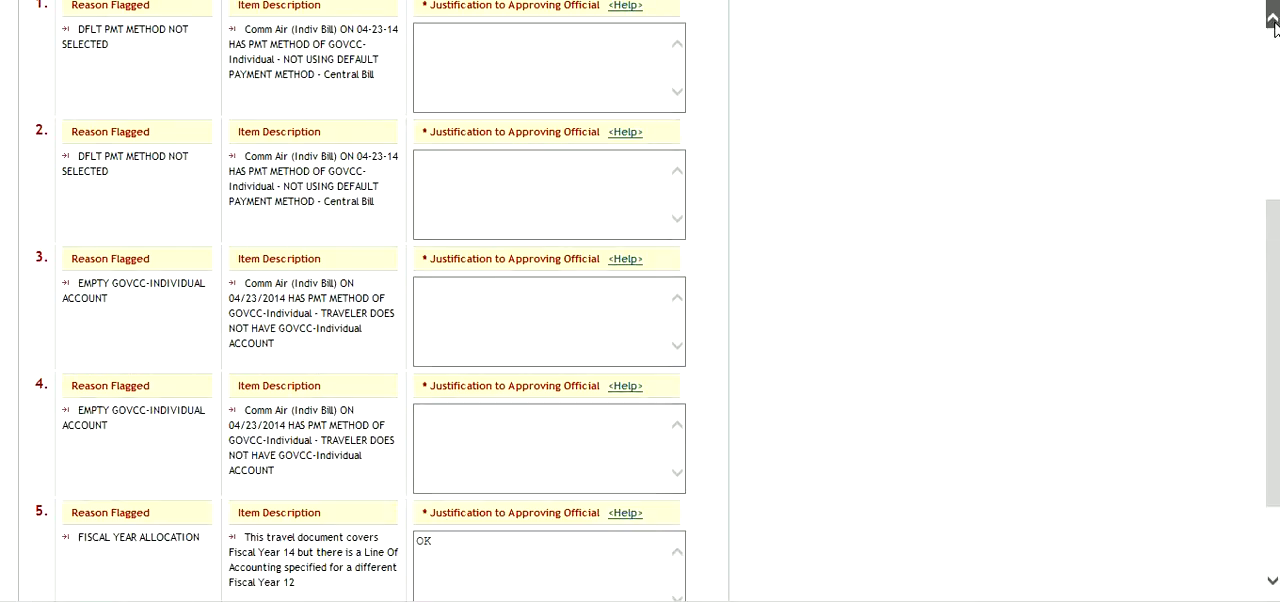
# - Enter "ok" as the justification to the approving official for flagged items 1 through 4
pyautogui.click(537, 117)
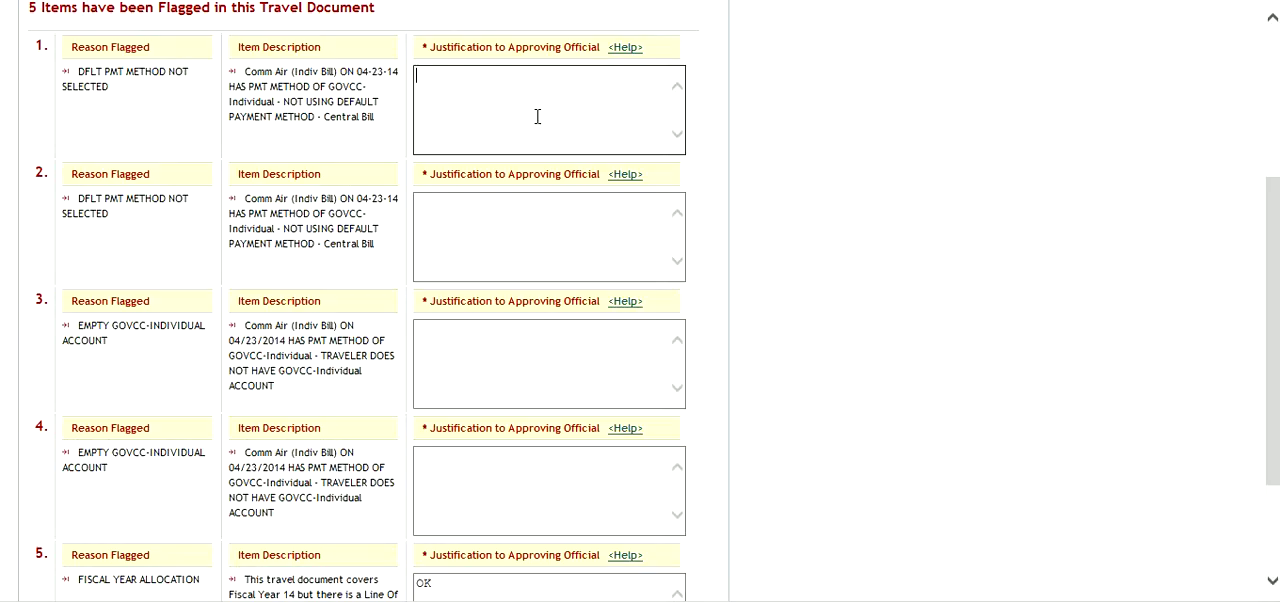
pyautogui.write('ok')
pyautogui.click(521, 243)
pyautogui.write('ok')
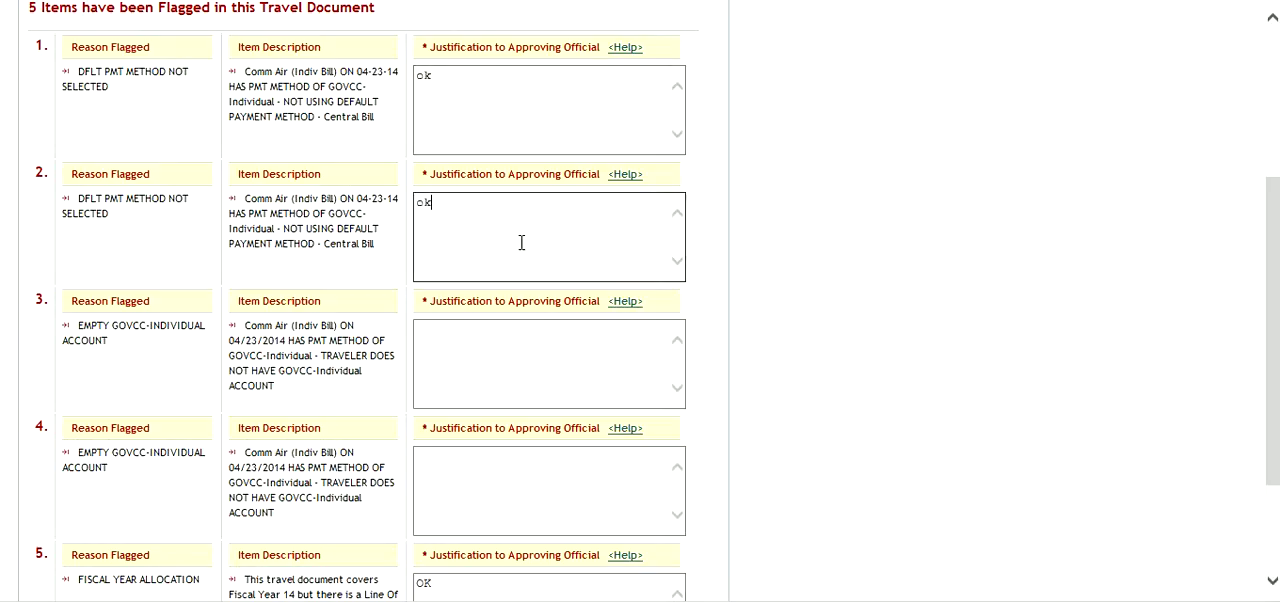
pyautogui.click(520, 345)
pyautogui.write('ok')
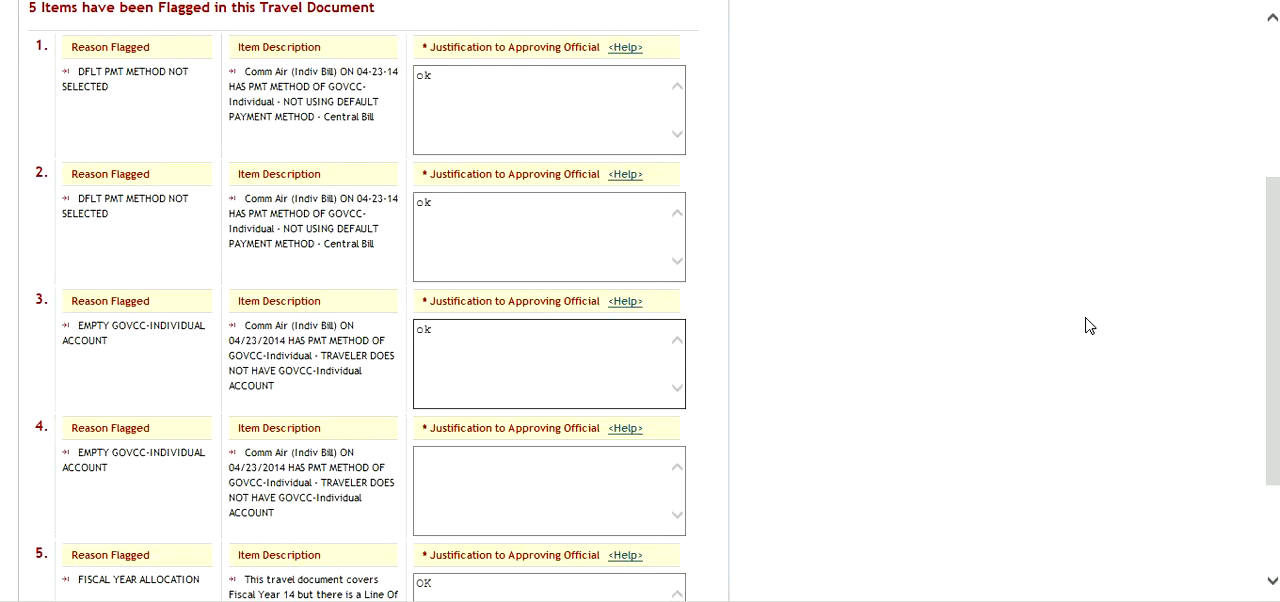
pyautogui.moveTo(1274, 351); pyautogui.dragTo(1270, 468)
pyautogui.click(552, 357)
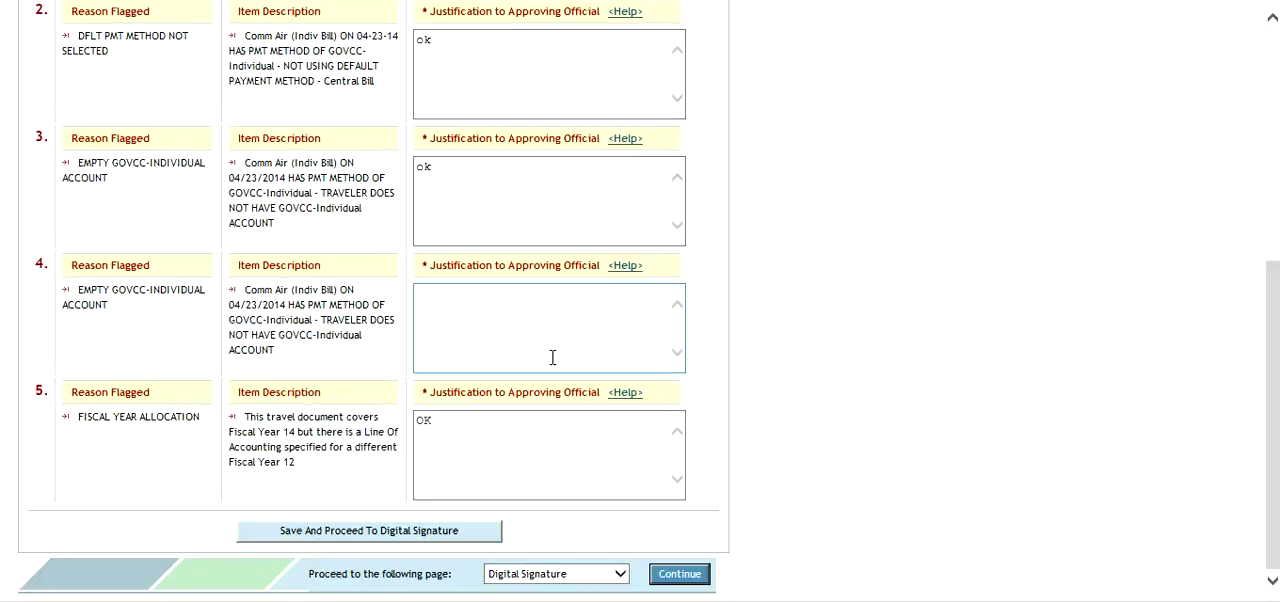
pyautogui.write('ok')
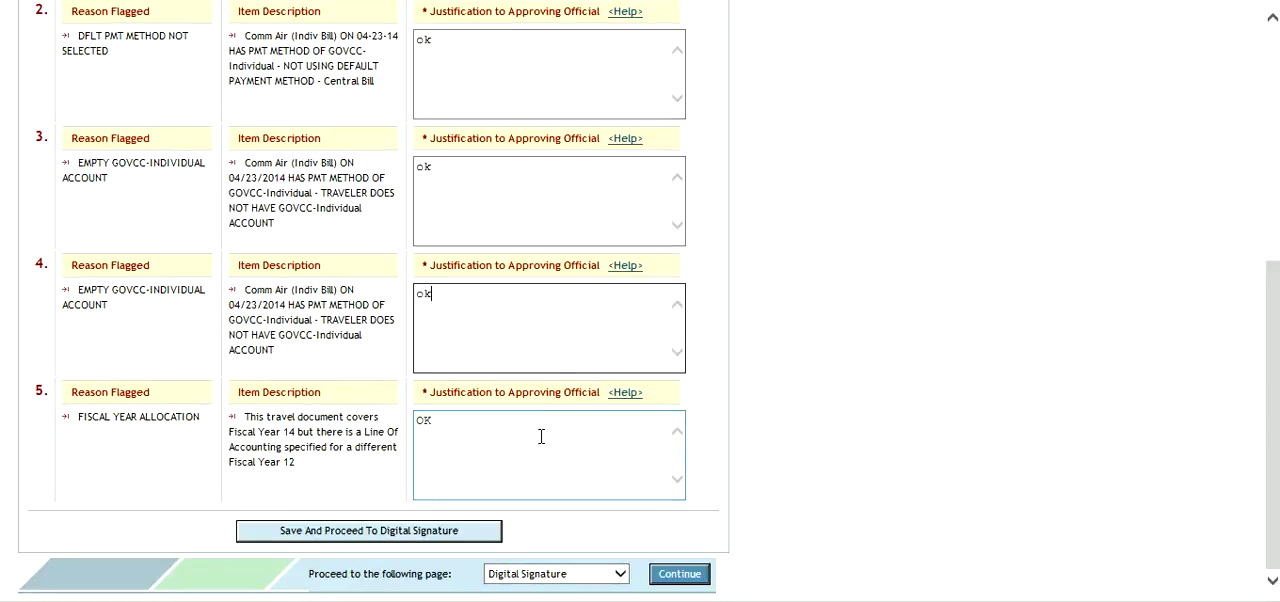
# - Save the Pre-Audit justifications, proceed to Digital Signature, and review its document action, pending routing actions and document history
pyautogui.click(1272, 468)
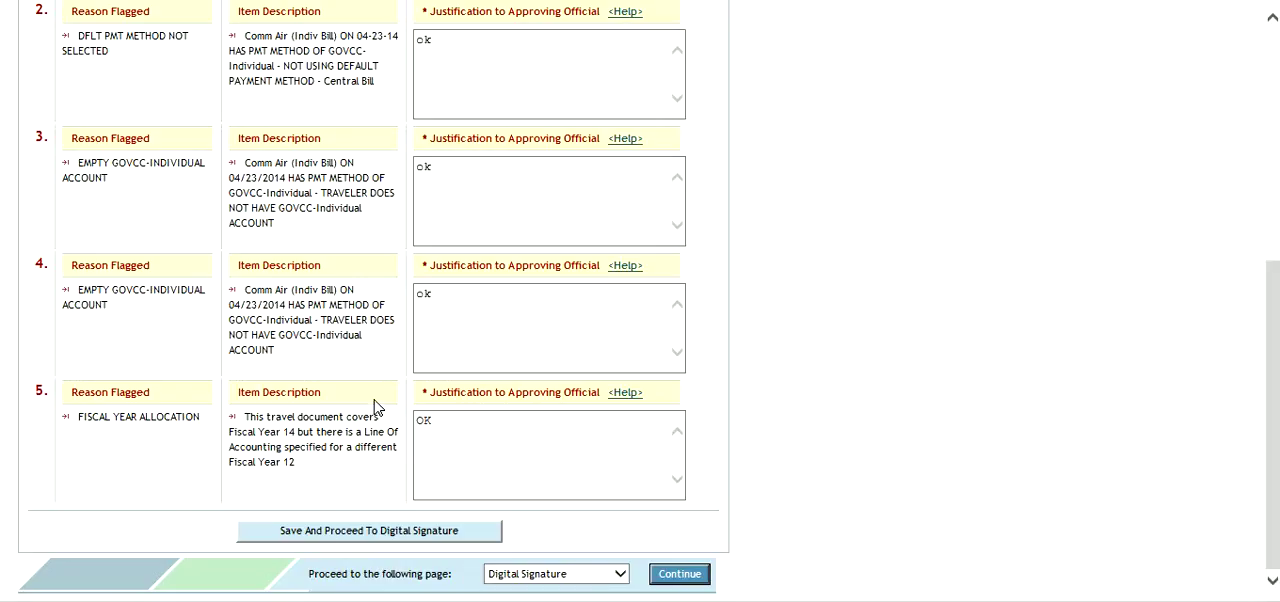
pyautogui.click(418, 537)
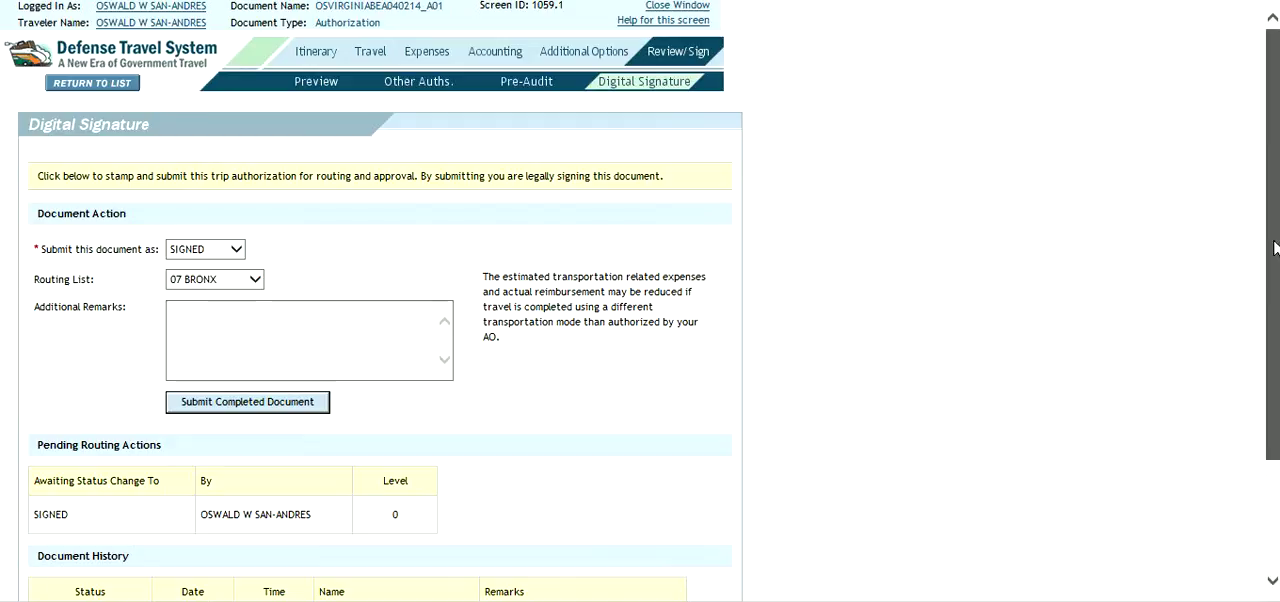
pyautogui.scroll(-2, 1272, 312)
pyautogui.moveTo(1272, 312)
pyautogui.mouseDown()
pyautogui.moveTo(1268, 388)
pyautogui.moveTo(1272, 150)
pyautogui.mouseUp()
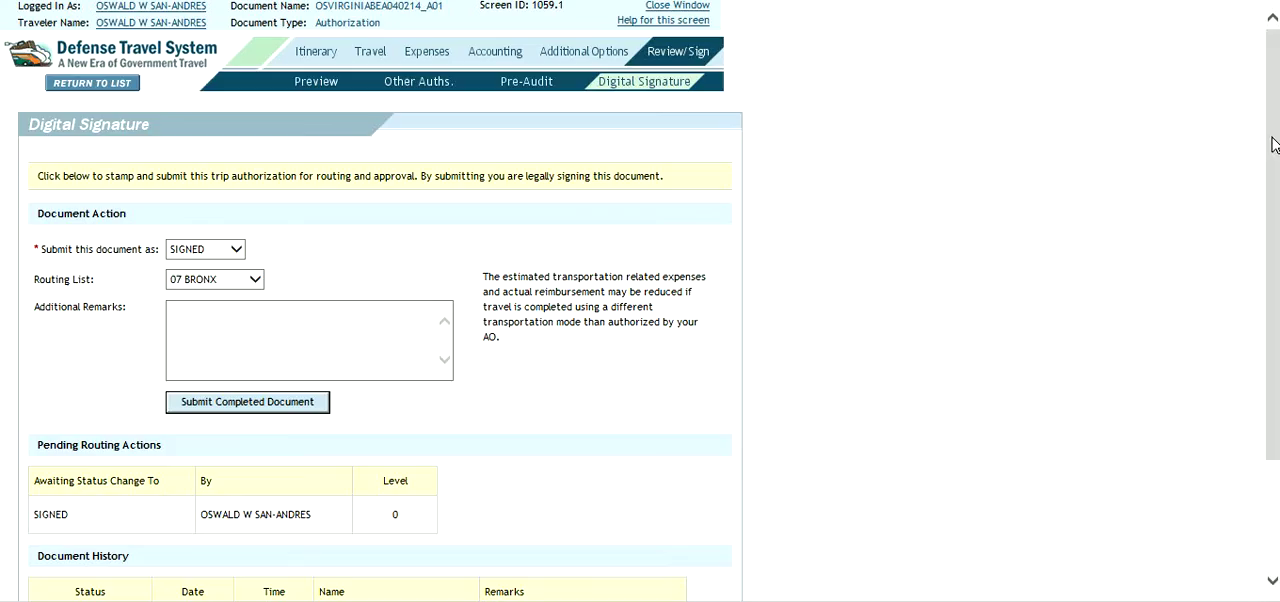